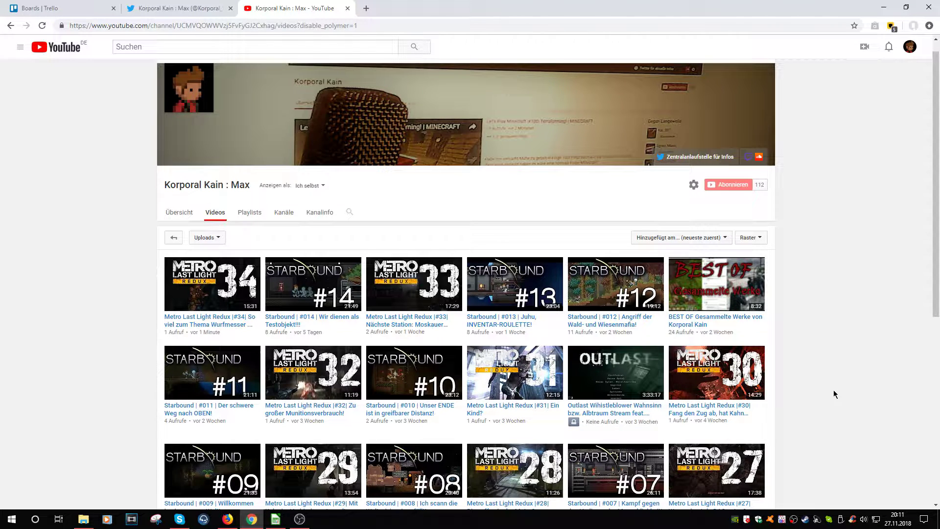
Step: Switch to the Uploadplan.ods spreadsheet and examine the December Eiszeit entries and their first progress column
click(270, 523)
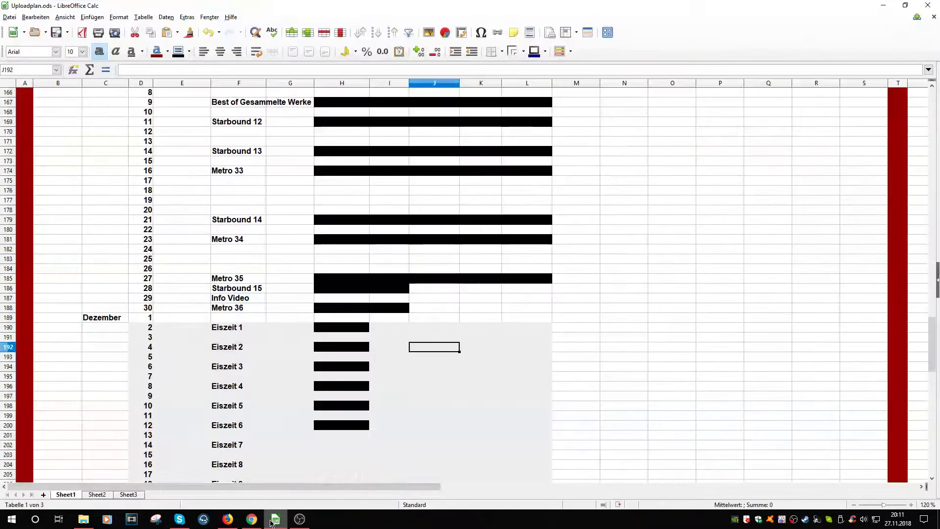
click(592, 378)
scroll(590, 380, down, 1)
scroll(590, 380, down, 3)
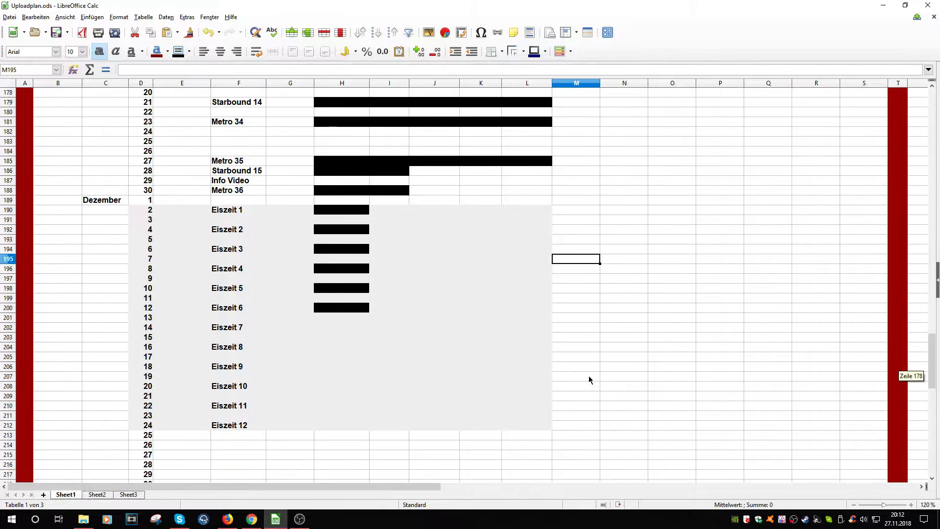
click(238, 213)
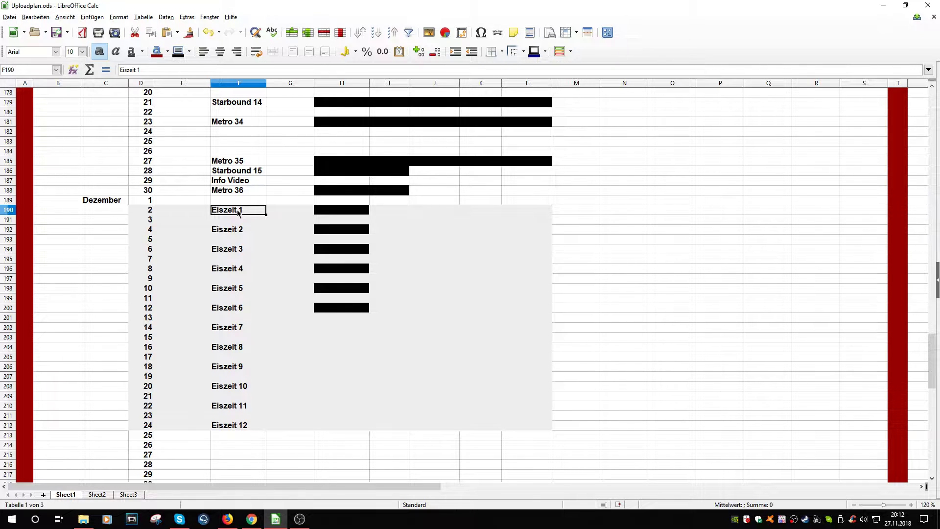
click(327, 210)
click(321, 231)
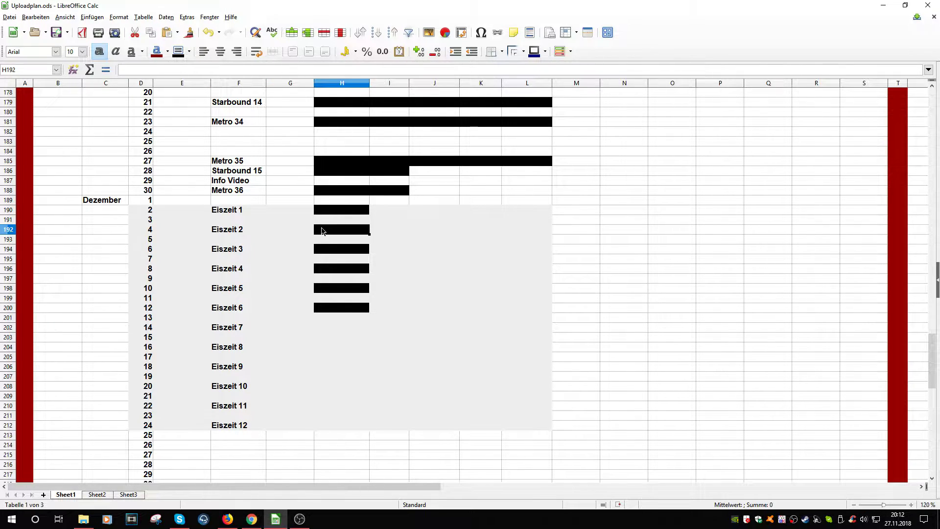
click(316, 220)
click(316, 212)
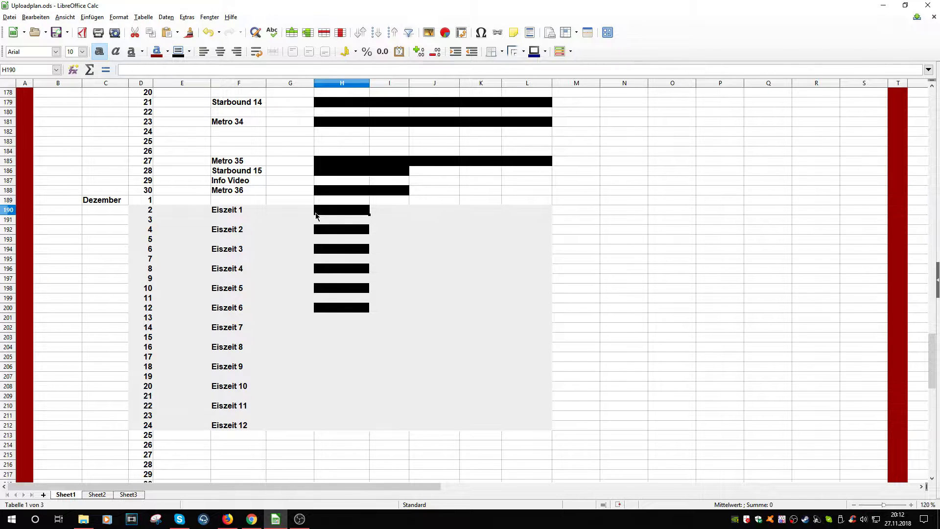
Step: Examine the late-November entries, checking the Info Video row across progress columns H to L
scroll(315, 216, up, 3)
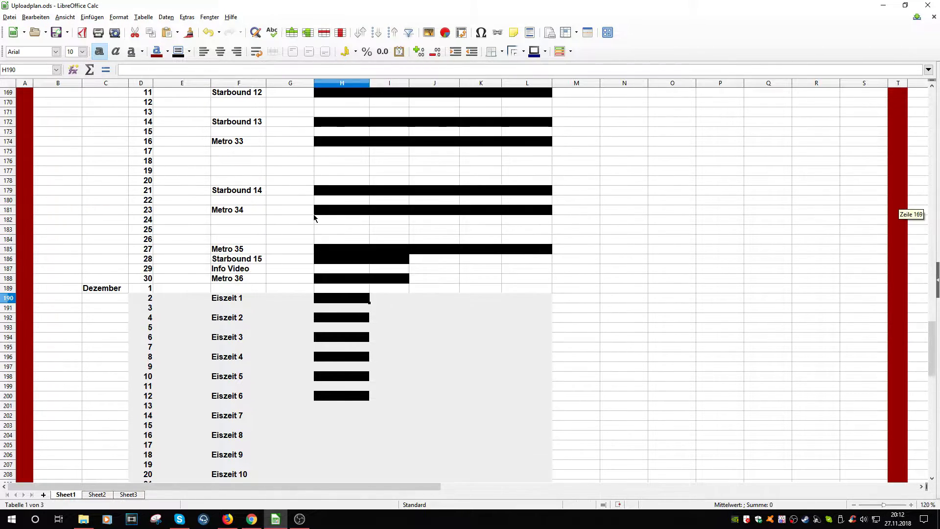
click(161, 253)
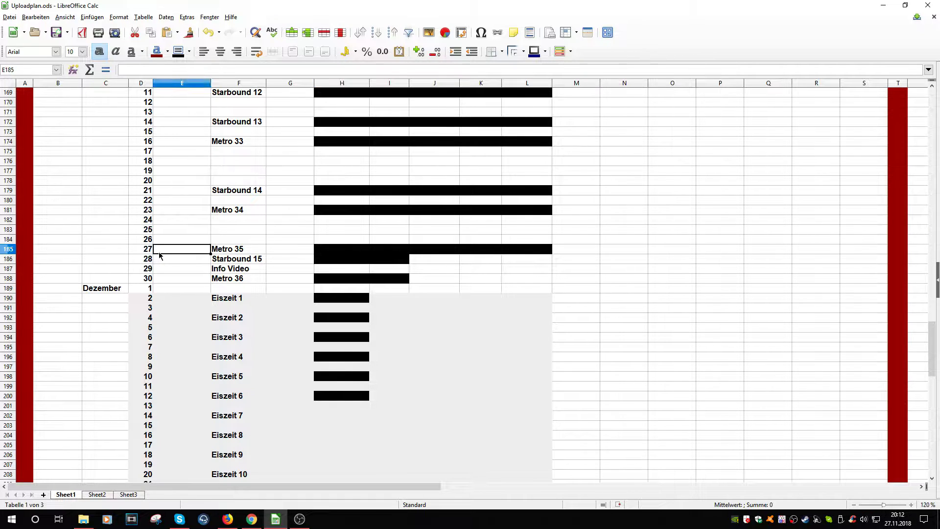
click(156, 269)
click(229, 270)
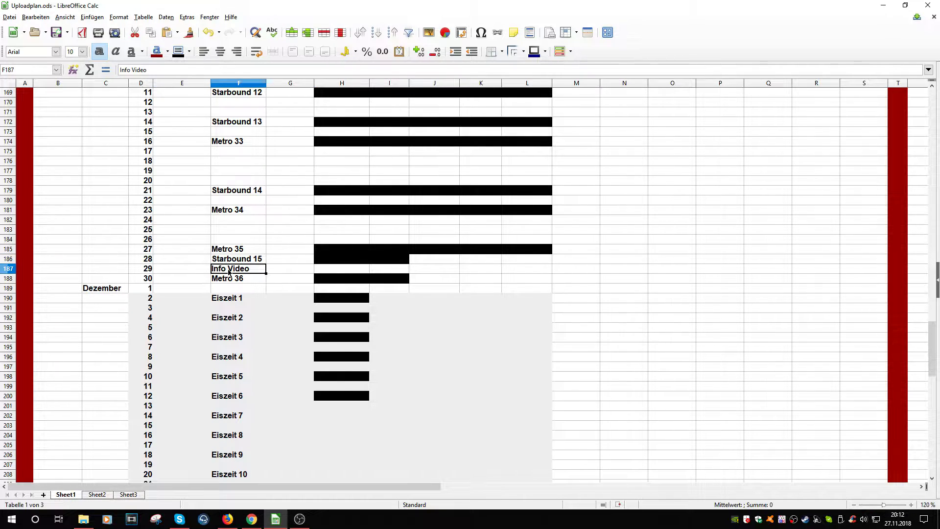
click(319, 269)
click(378, 269)
click(418, 272)
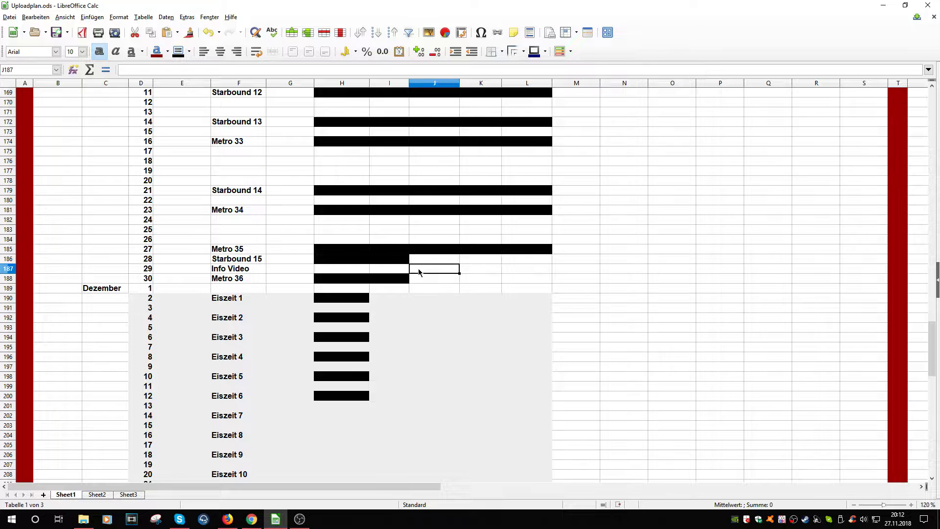
click(479, 270)
click(509, 269)
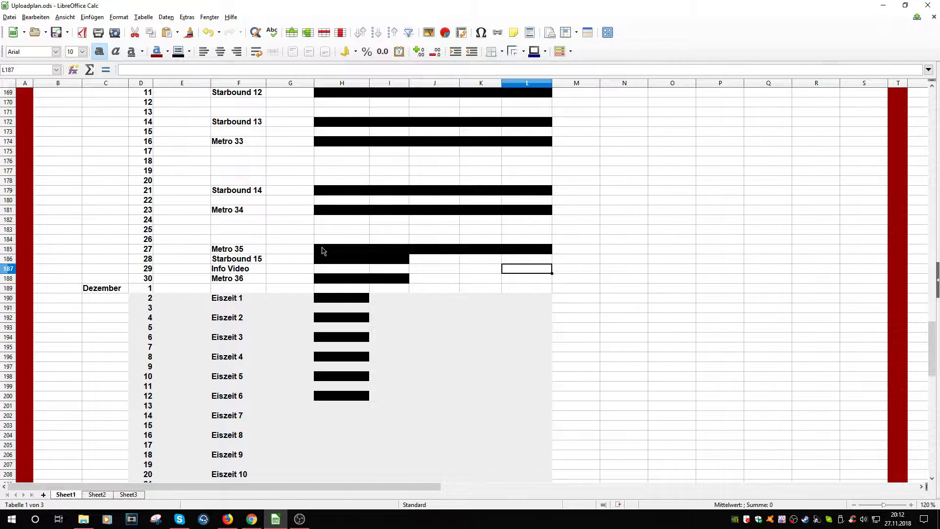
Step: Examine the progress stages of the Metro 35 entry column by column, from H to L
click(322, 251)
click(361, 240)
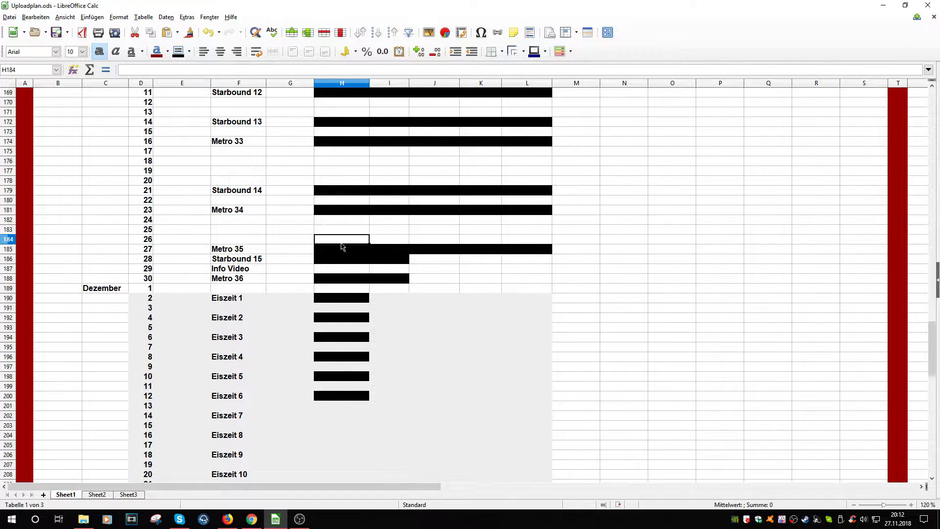
click(389, 244)
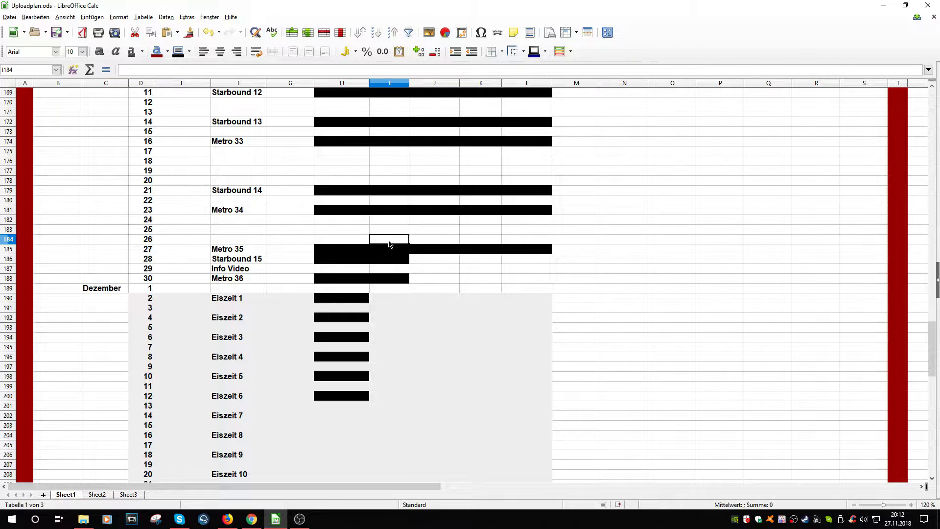
click(433, 239)
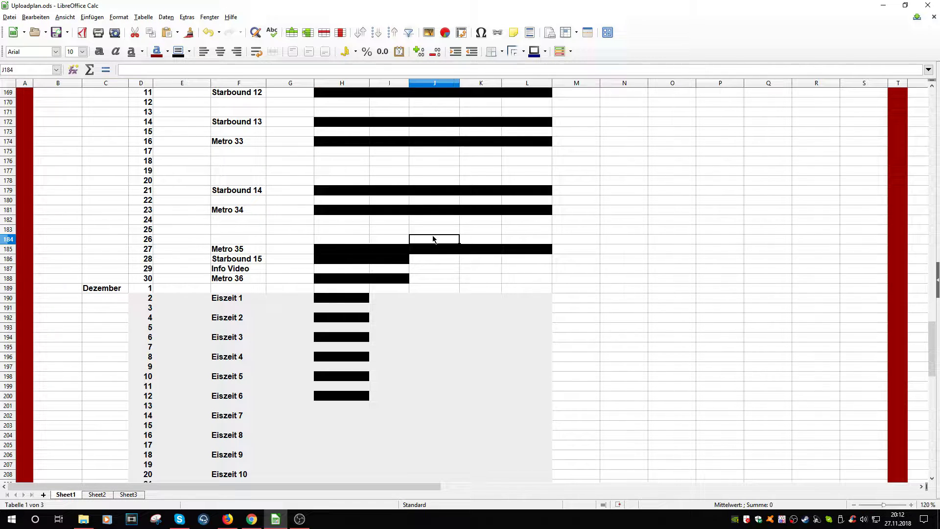
click(479, 240)
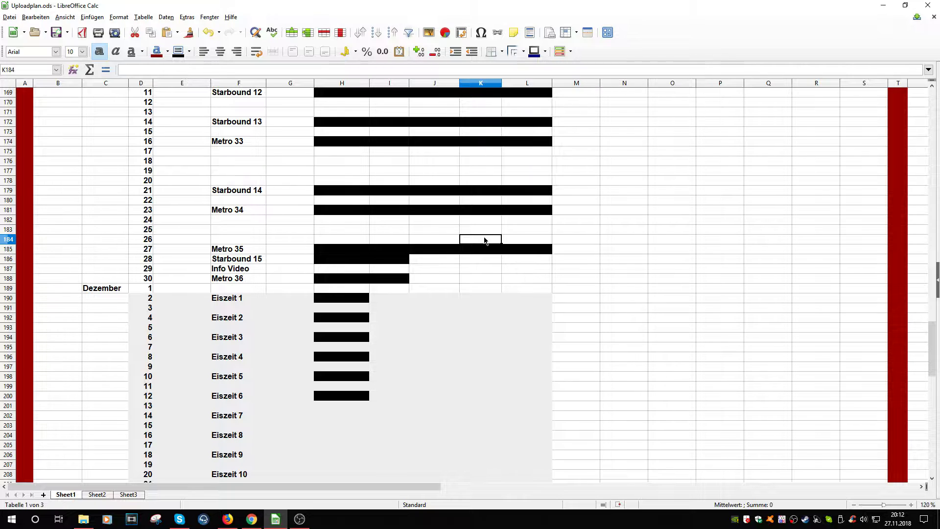
click(522, 240)
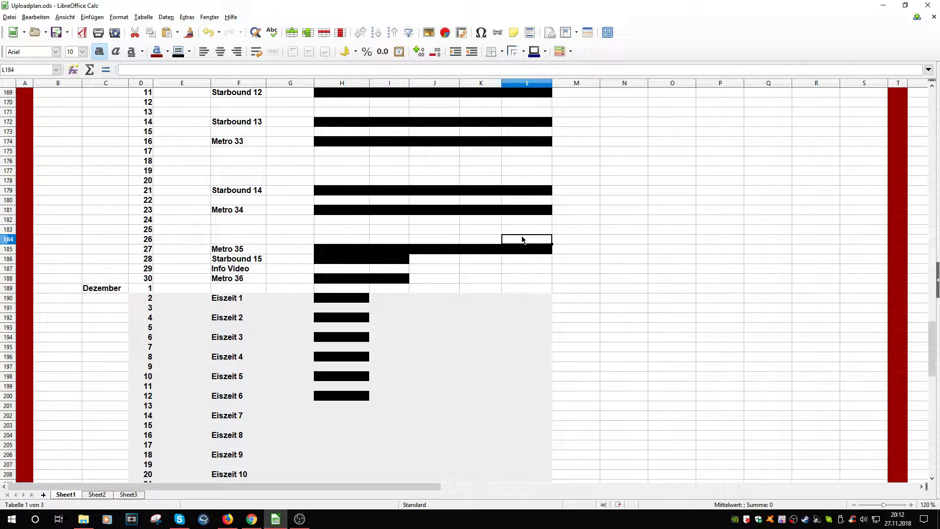
click(375, 243)
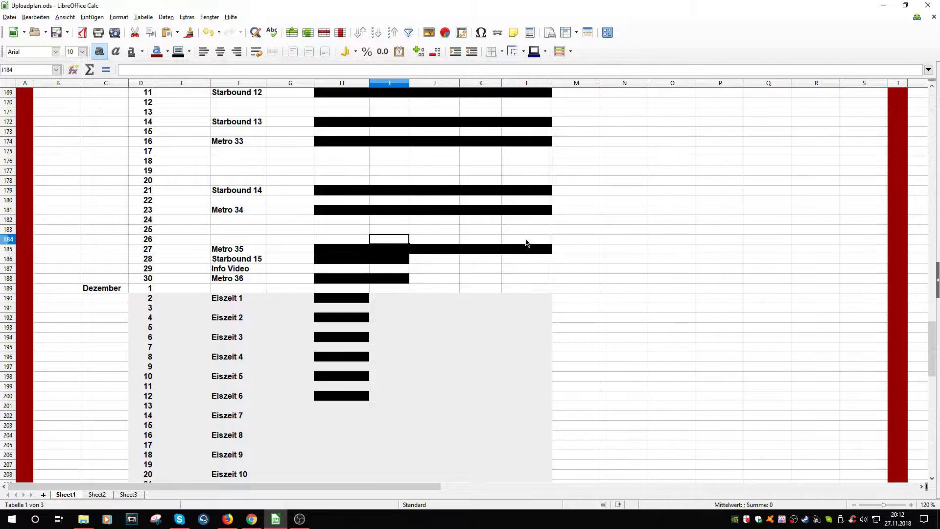
click(526, 242)
key(ctrl+b)
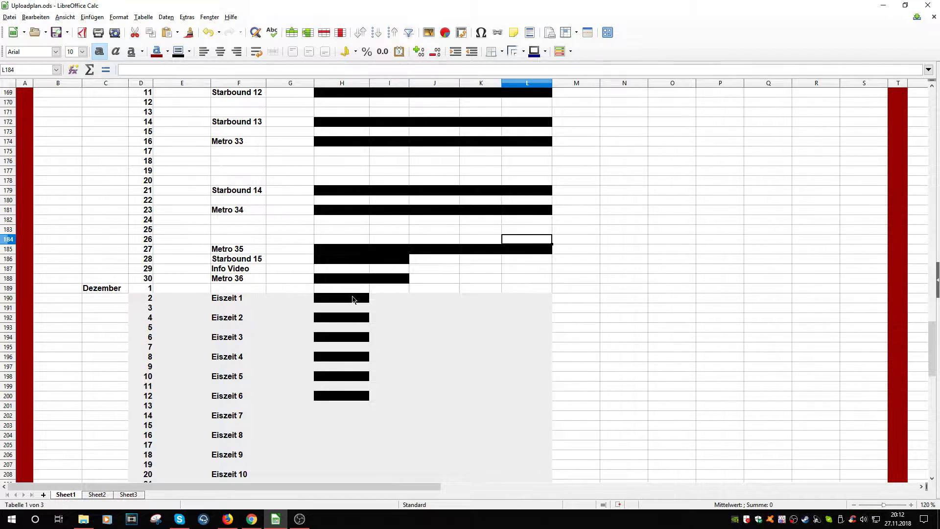
Step: Review the earlier months of the upload plan back to the one-week upload pause at the start of July
scroll(370, 289, up, 20)
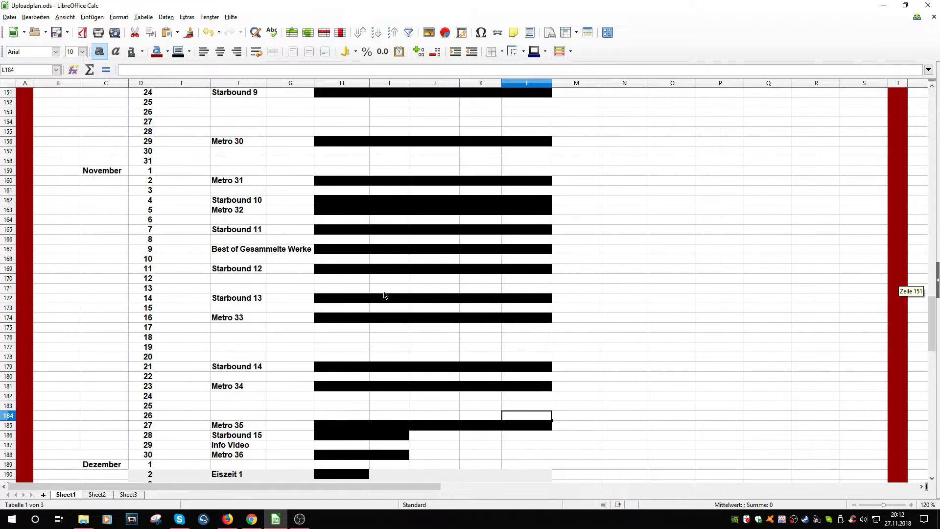
scroll(385, 295, up, 16)
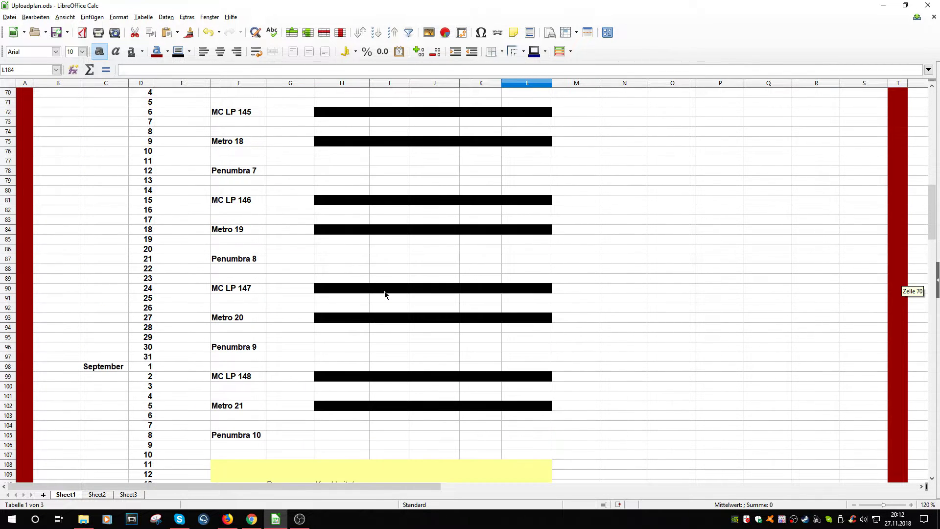
scroll(385, 294, up, 14)
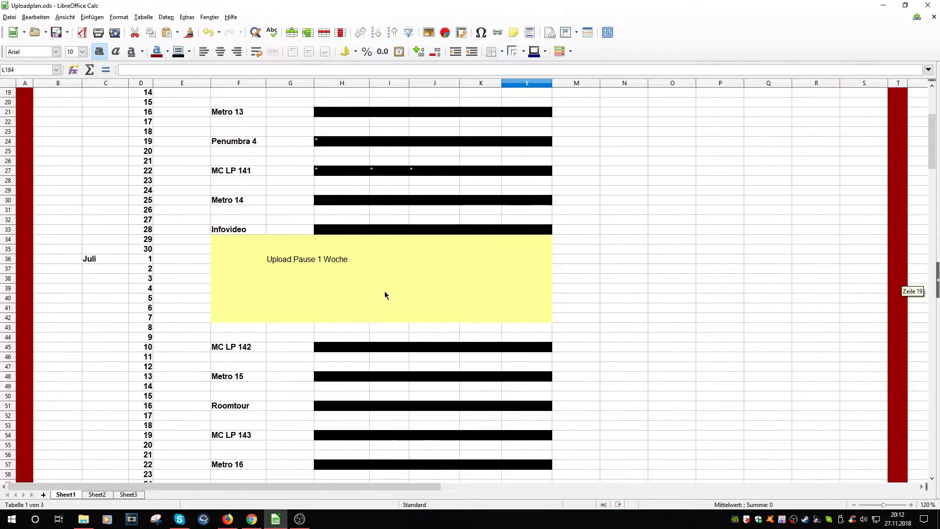
scroll(289, 263, up, 1)
scroll(289, 264, down, 1)
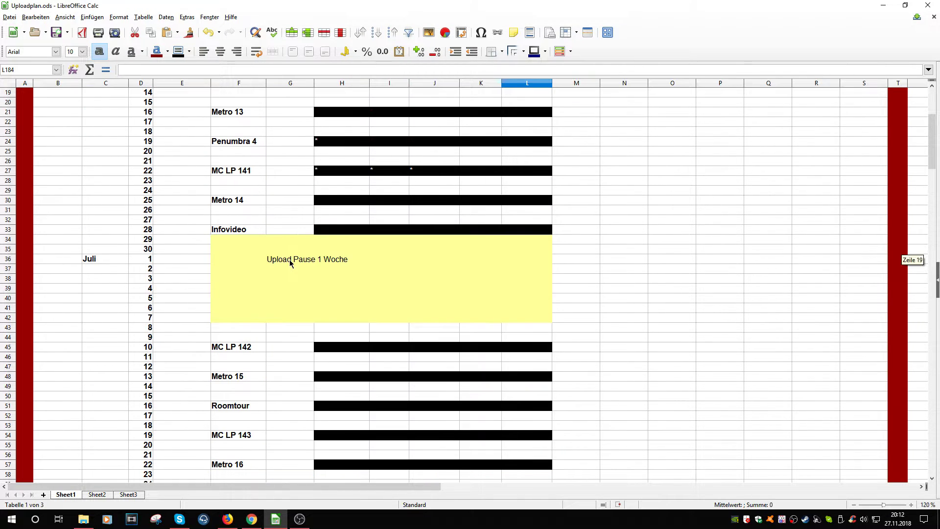
Step: Check the progress cells of the Penumbra 5 entry on 25 July
scroll(292, 264, down, 5)
scroll(291, 264, down, 5)
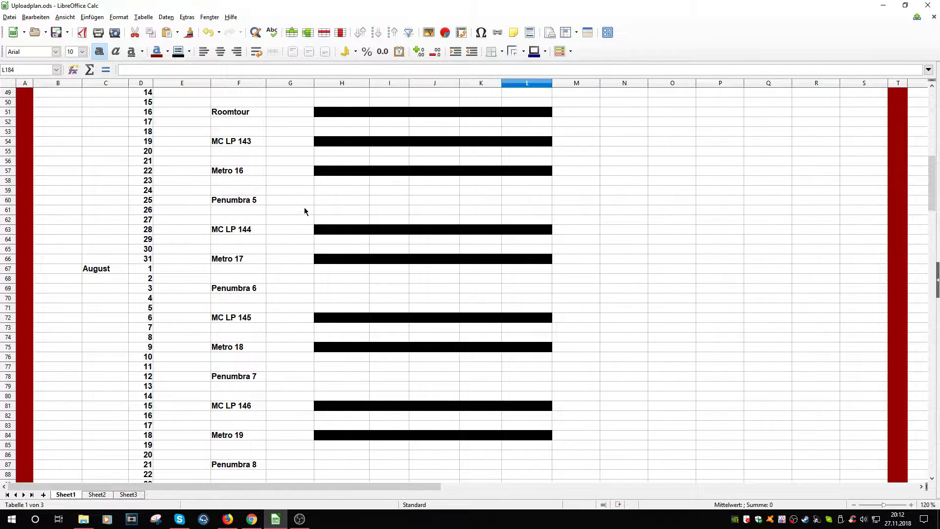
click(307, 202)
click(324, 202)
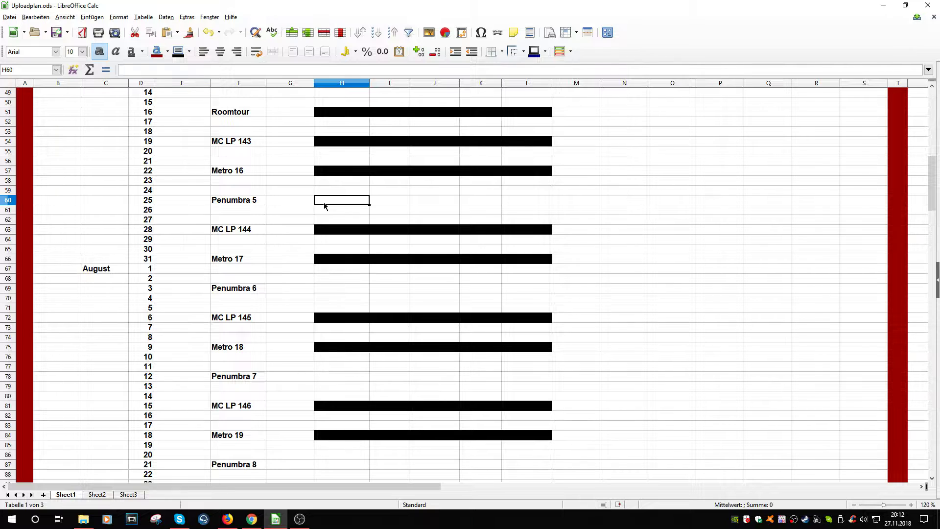
Step: Review the plan from August to November, including the September illness pause and the entries under NEUER PLAN
scroll(315, 252, down, 9)
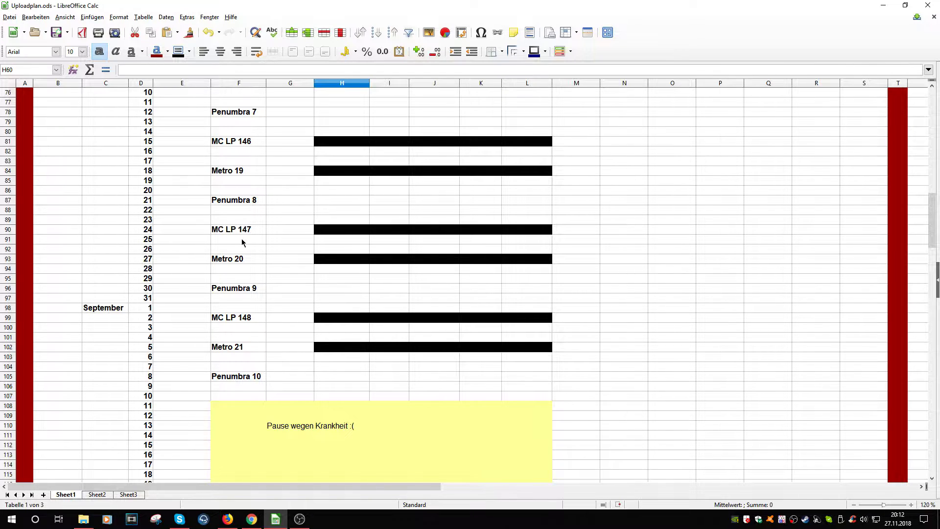
scroll(242, 239, down, 4)
scroll(242, 239, down, 5)
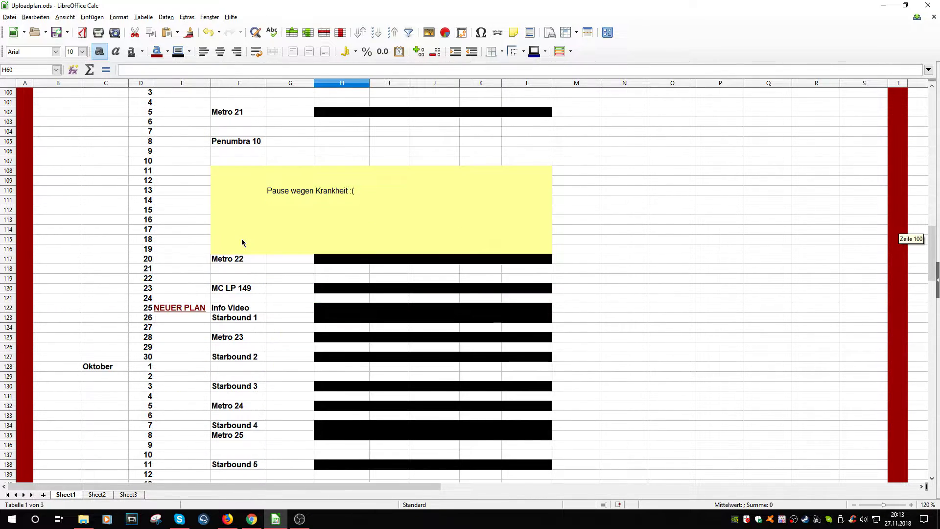
scroll(365, 317, down, 1)
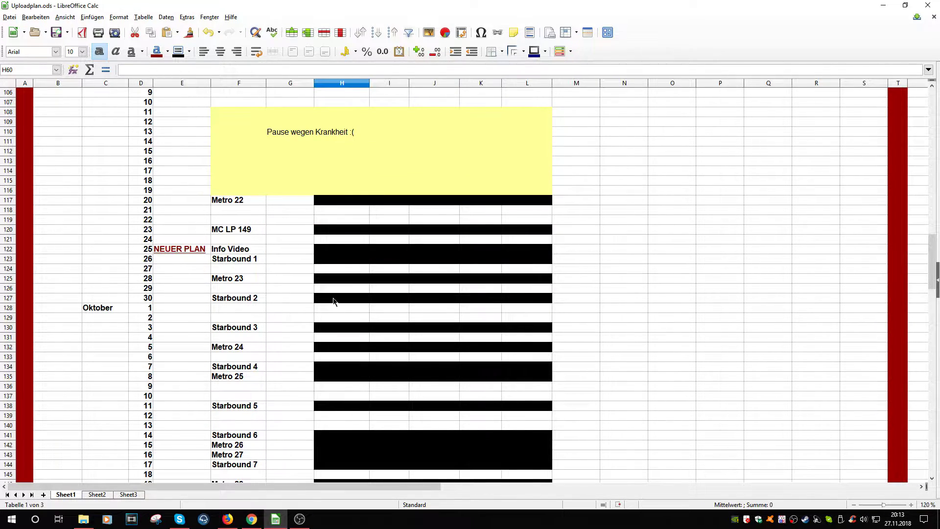
scroll(336, 300, down, 2)
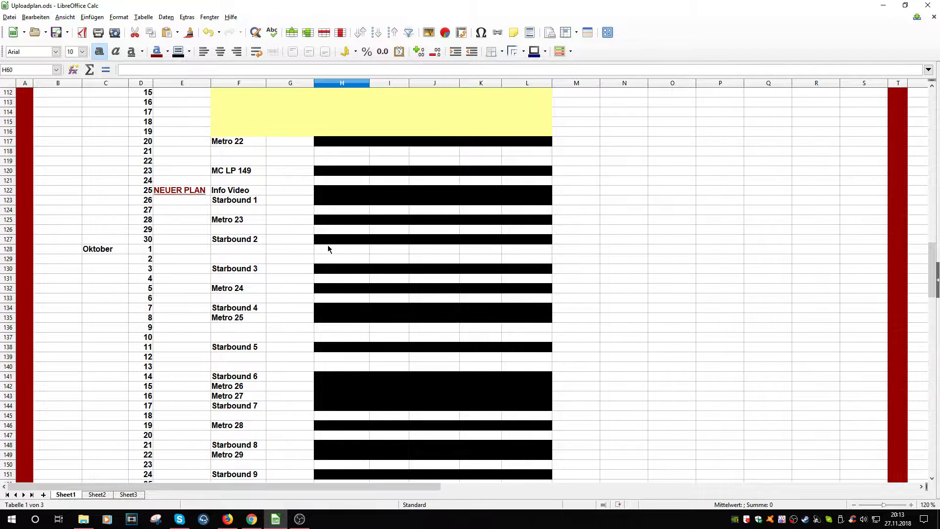
scroll(328, 249, down, 3)
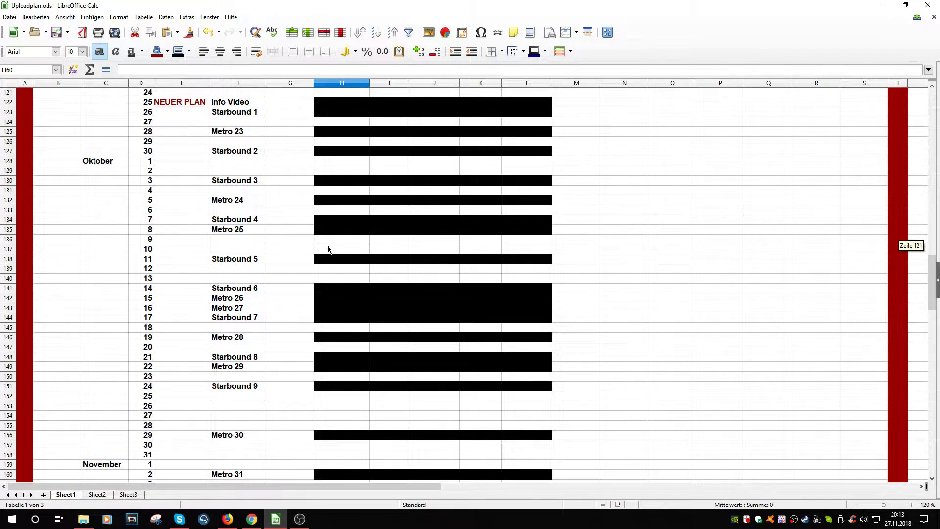
scroll(328, 249, down, 2)
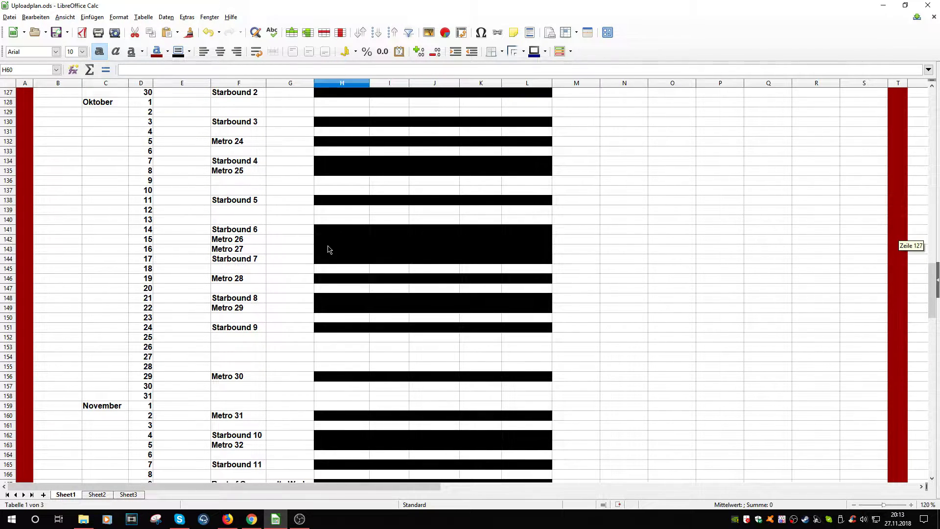
Step: Examine the October Metro 26 and 27 entries and the upload gaps on 25–27 October, 17–19 November and 25–26 November
click(247, 241)
click(250, 248)
drag(236, 338, 554, 362)
scroll(555, 363, down, 3)
scroll(555, 363, down, 5)
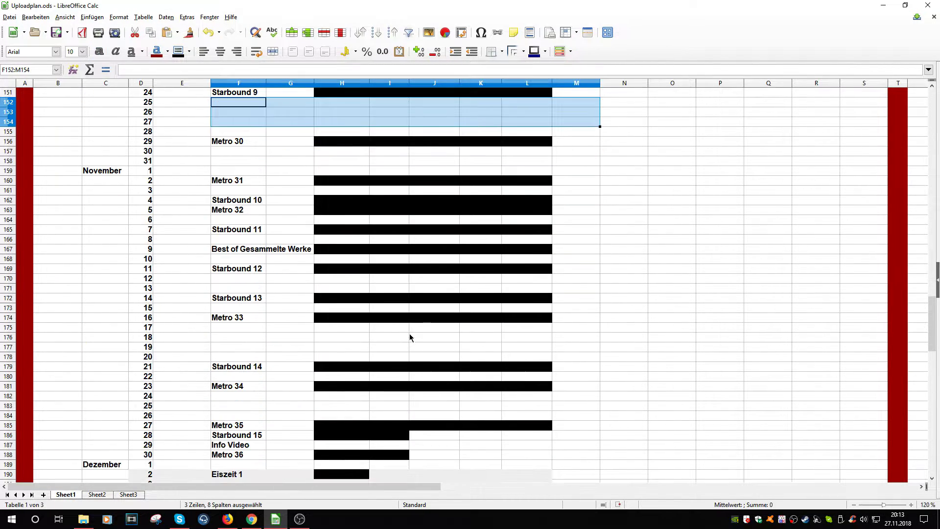
drag(218, 330, 531, 352)
scroll(531, 351, down, 3)
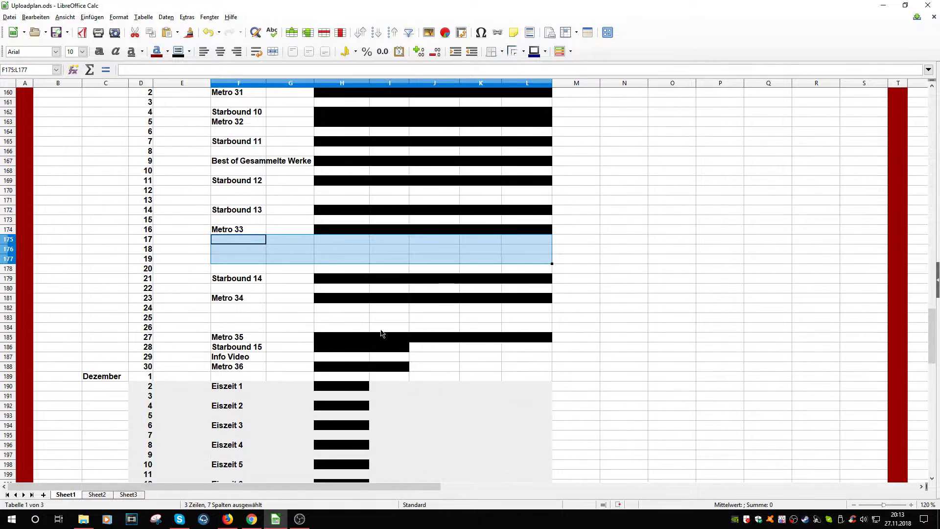
drag(251, 317, 546, 326)
click(625, 326)
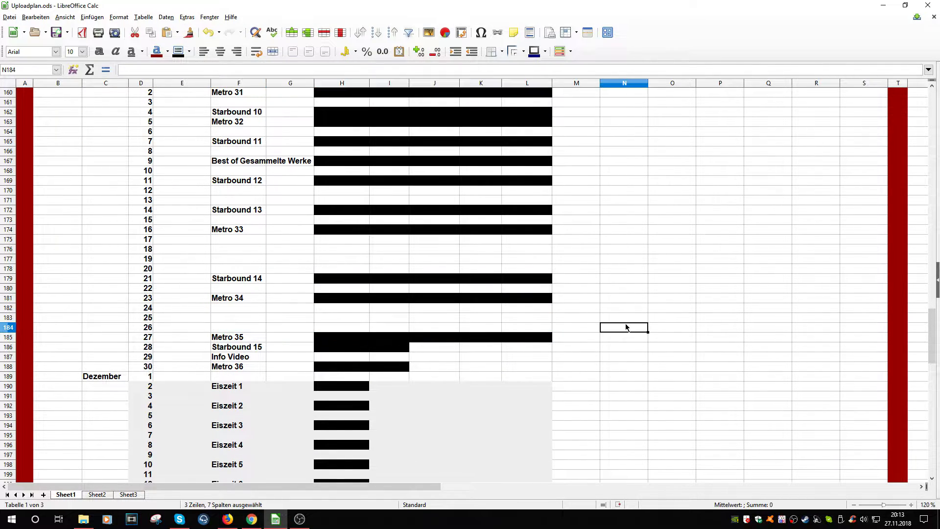
Step: Compare the December schedule starting at Eiszeit 1 with the October and November upload dates
scroll(626, 325, down, 3)
click(617, 329)
scroll(382, 328, down, 3)
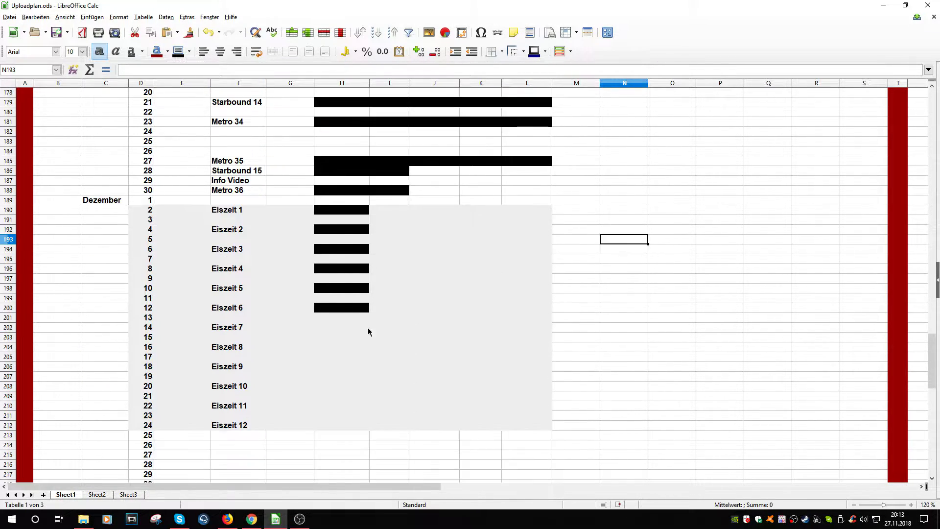
click(219, 209)
scroll(220, 200, up, 12)
scroll(157, 194, up, 4)
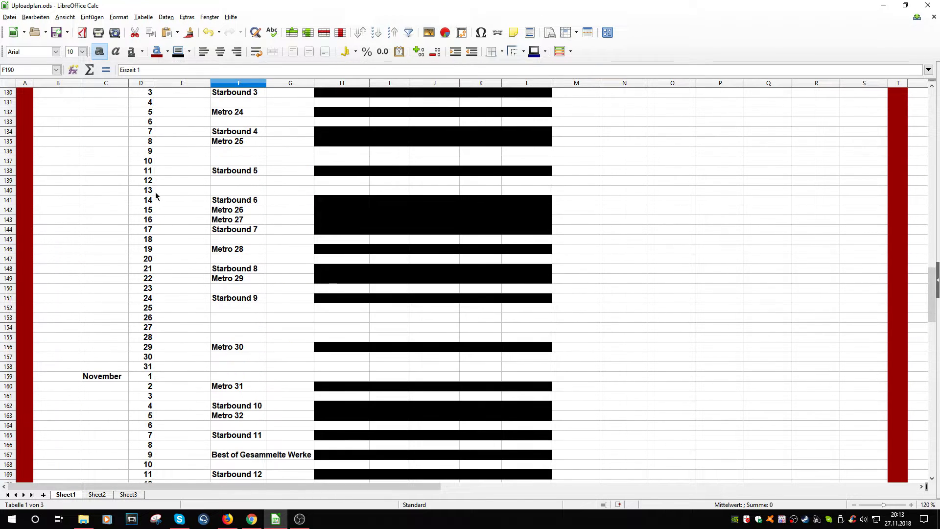
scroll(158, 195, down, 4)
drag(105, 210, 206, 474)
click(109, 318)
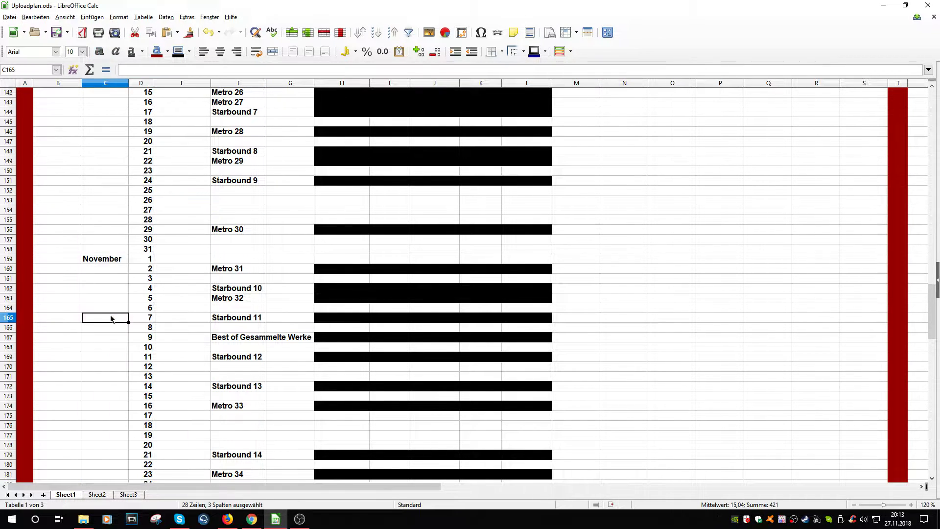
Step: Examine the December schedule of Eiszeit 1 to 12 and the entries that follow it from Starbound 16 onward
scroll(111, 319, down, 9)
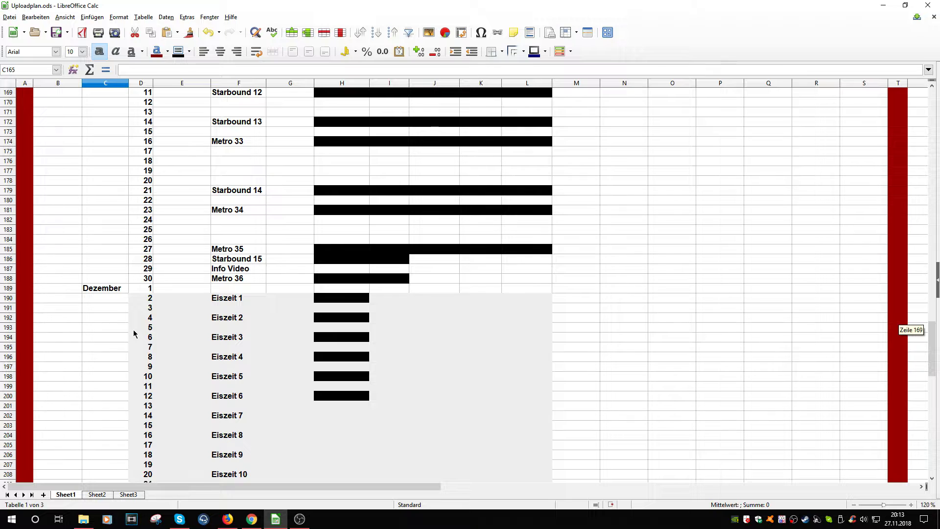
scroll(133, 334, down, 4)
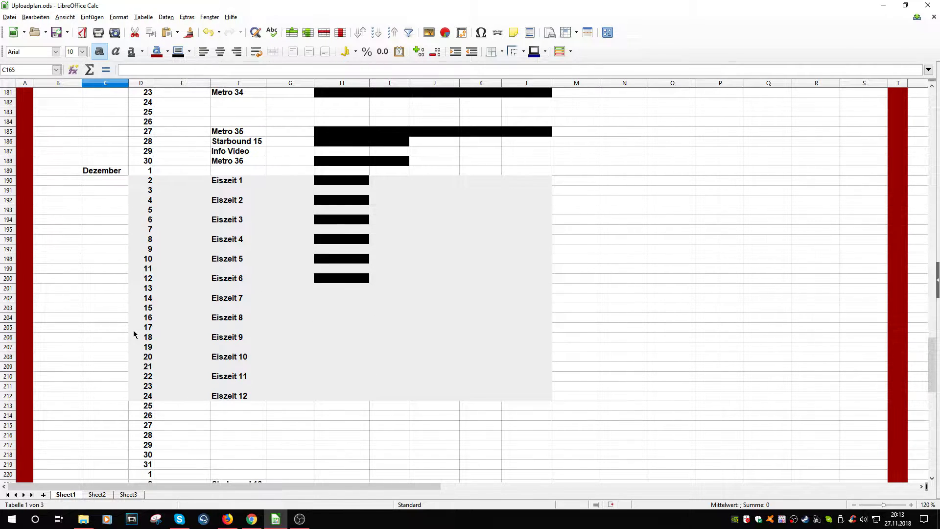
scroll(133, 334, down, 2)
drag(214, 230, 221, 355)
drag(318, 181, 542, 373)
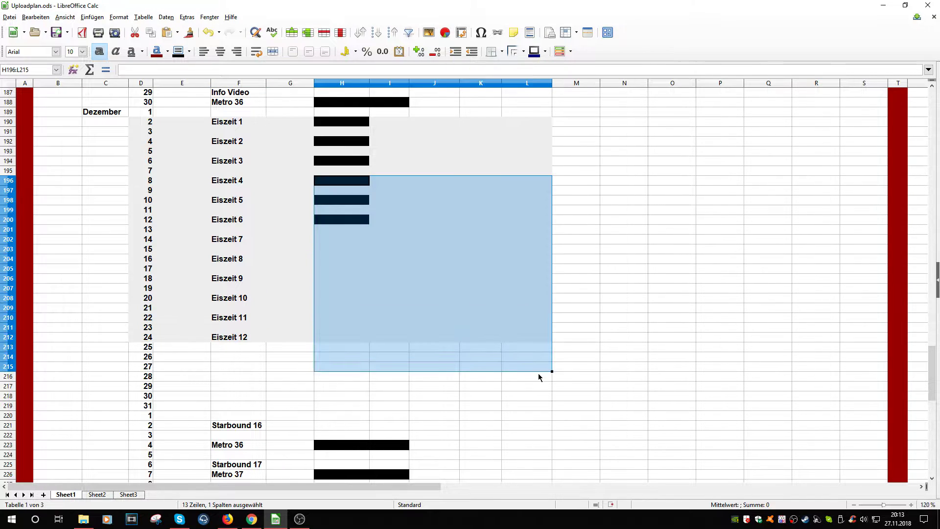
click(632, 390)
scroll(469, 365, down, 5)
click(469, 366)
scroll(470, 366, up, 6)
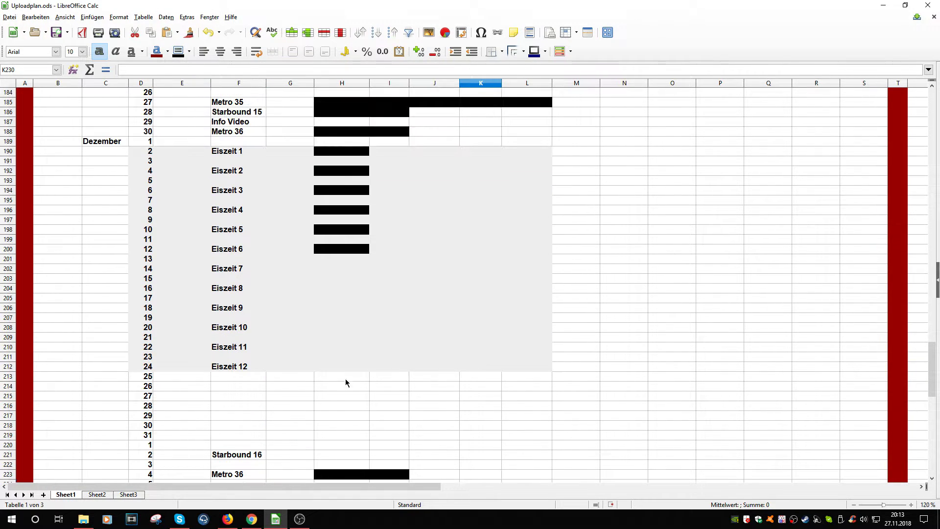
click(293, 397)
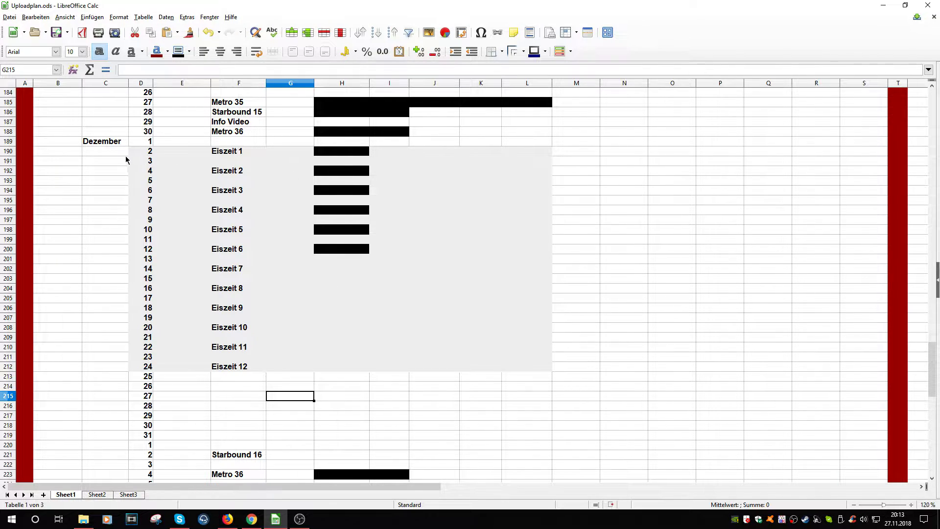
Step: Check the Eiszeit series' date span from 2 to 24 December and the days right after it
click(149, 153)
click(145, 369)
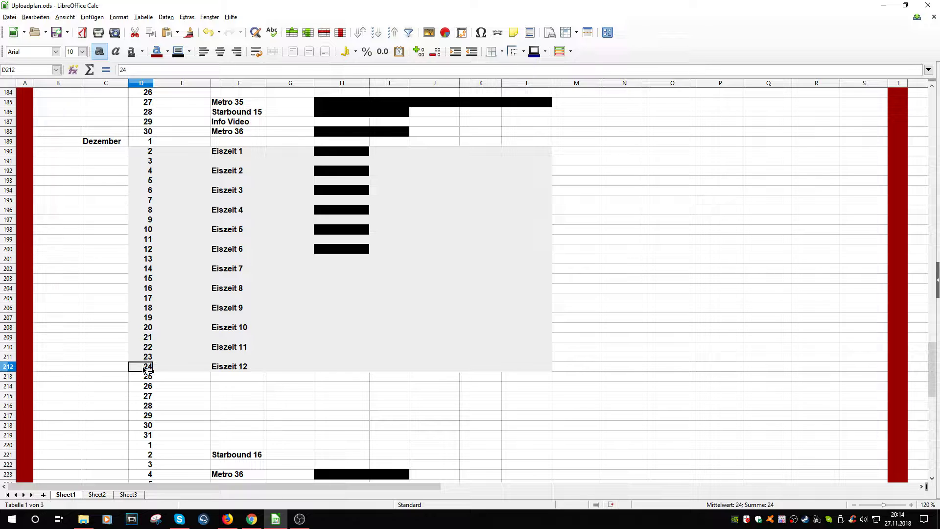
click(568, 353)
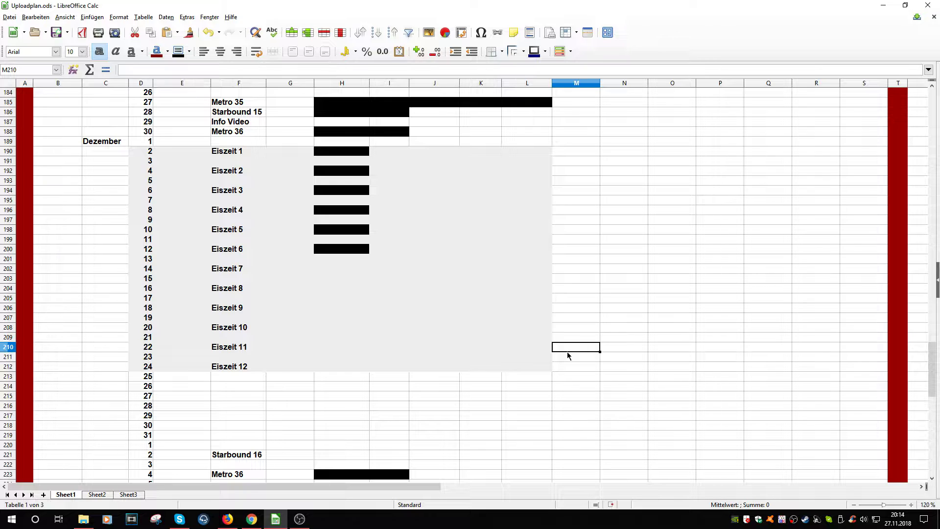
click(568, 358)
click(568, 368)
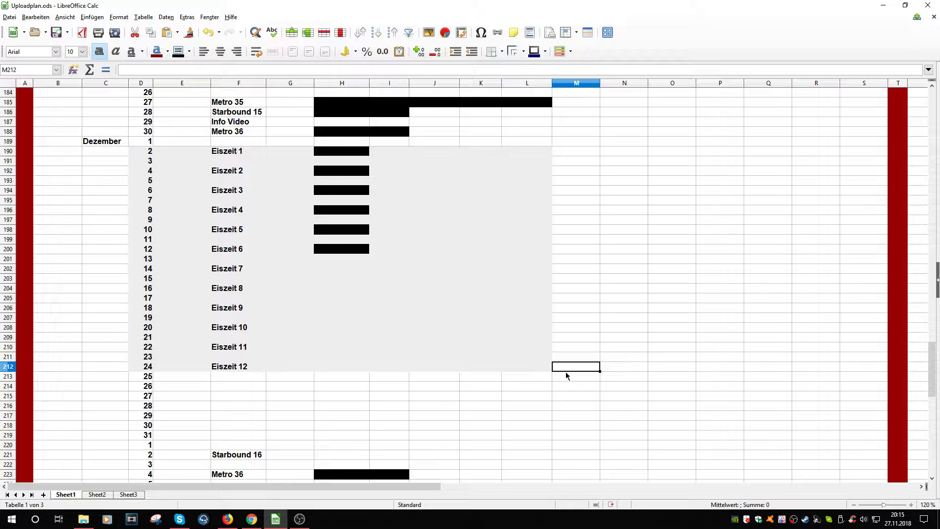
click(204, 406)
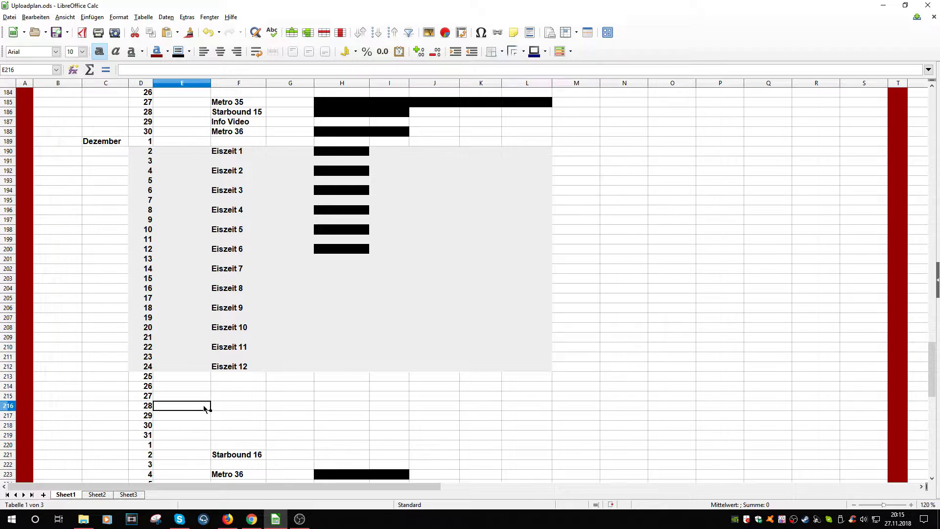
click(222, 386)
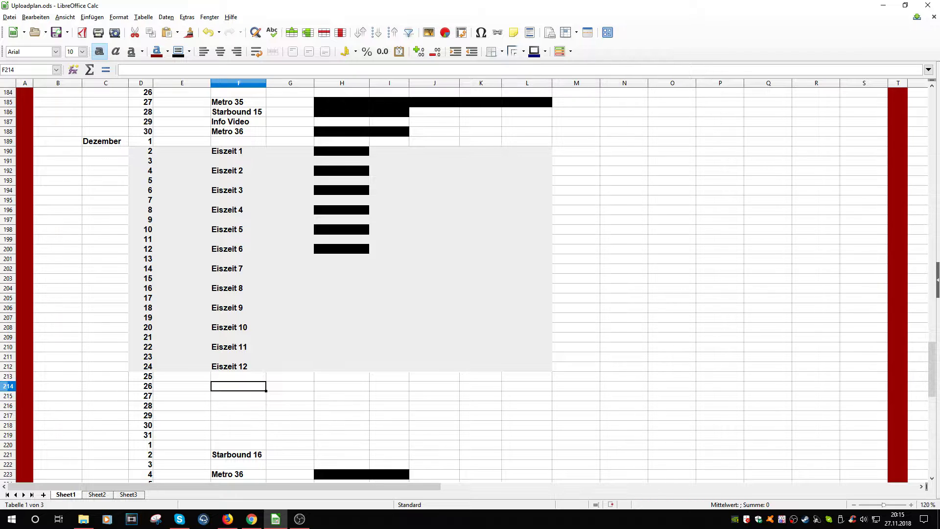
Step: Switch to File Explorer, bring its window over the spreadsheet and look over the contents of the YOUTUBE folder
key(alt+Tab)
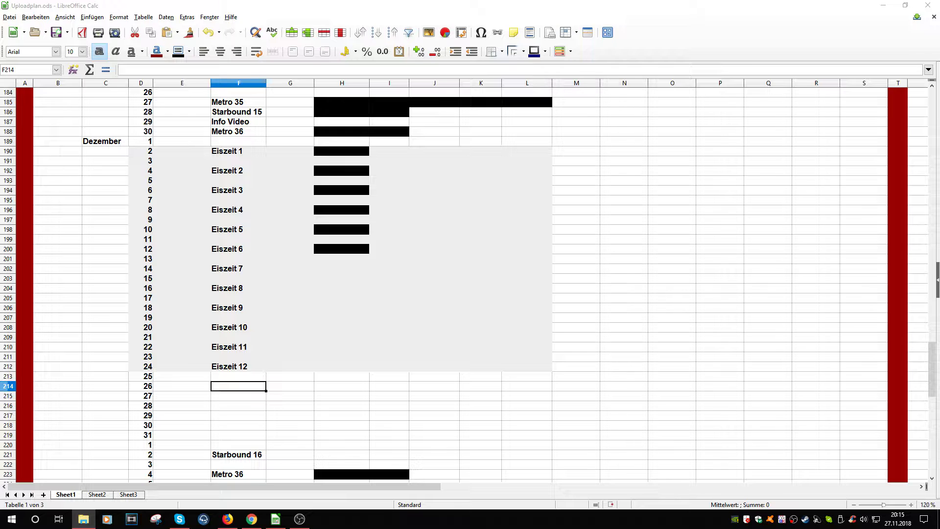
drag(939, 188, 647, 189)
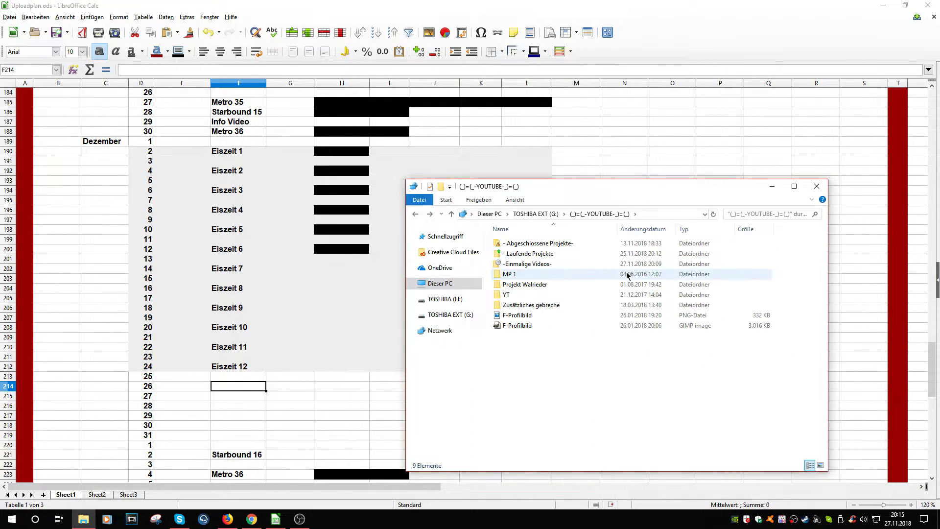
drag(547, 364, 544, 240)
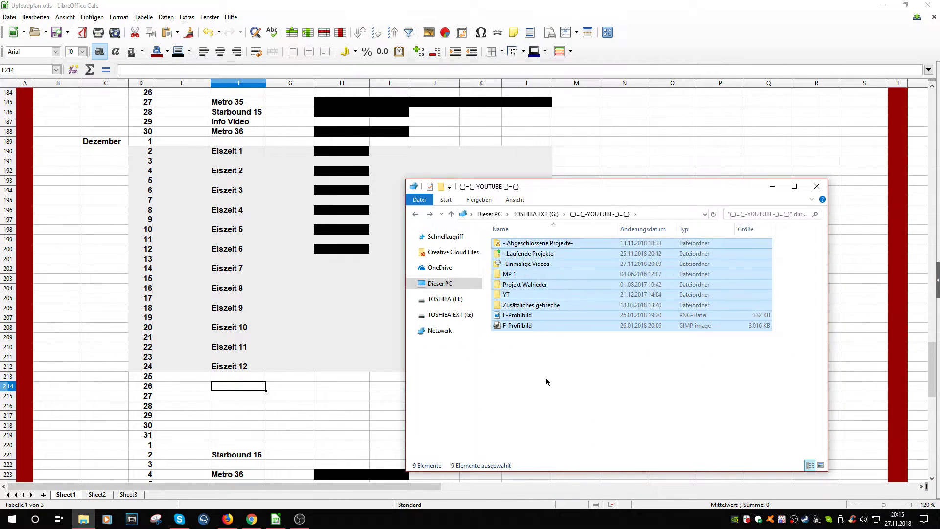
click(547, 382)
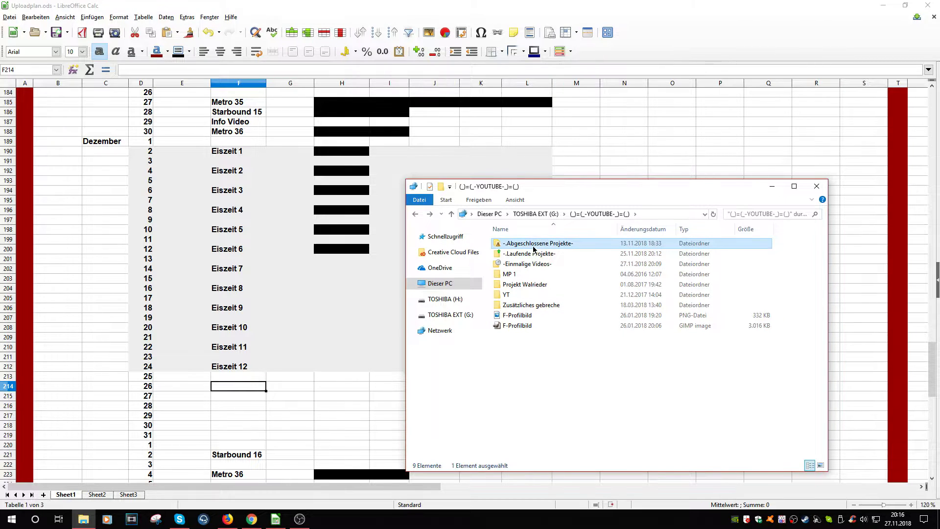
click(529, 246)
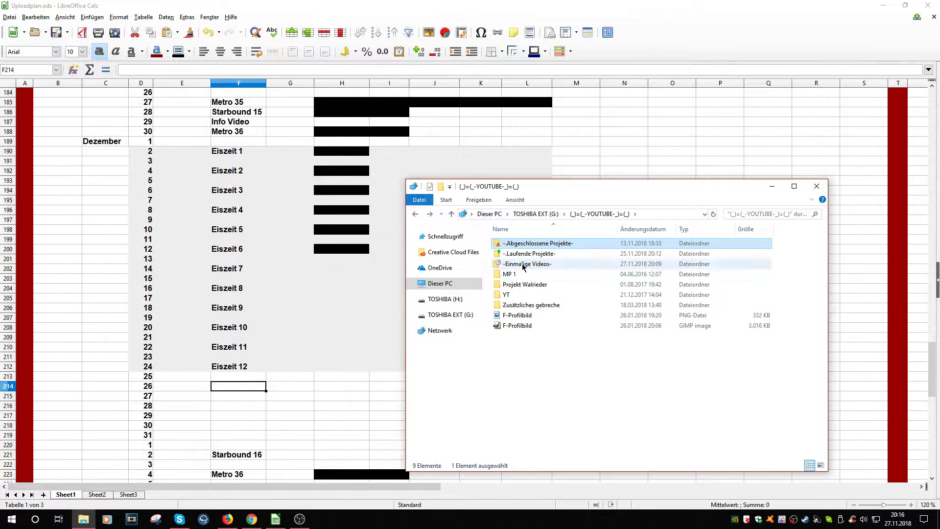
Step: Open the "-Einmalige Videos-" folder and check what it contains
click(522, 264)
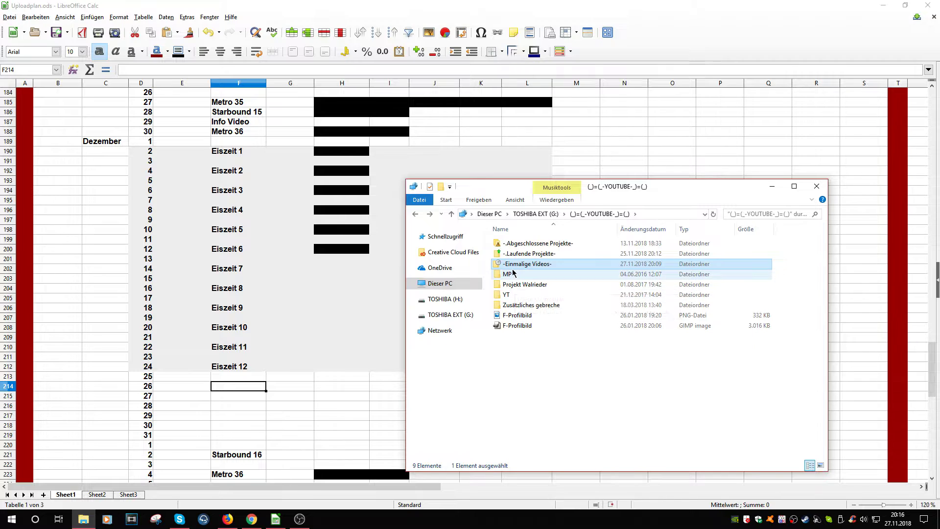
double_click(517, 266)
click(523, 246)
click(514, 283)
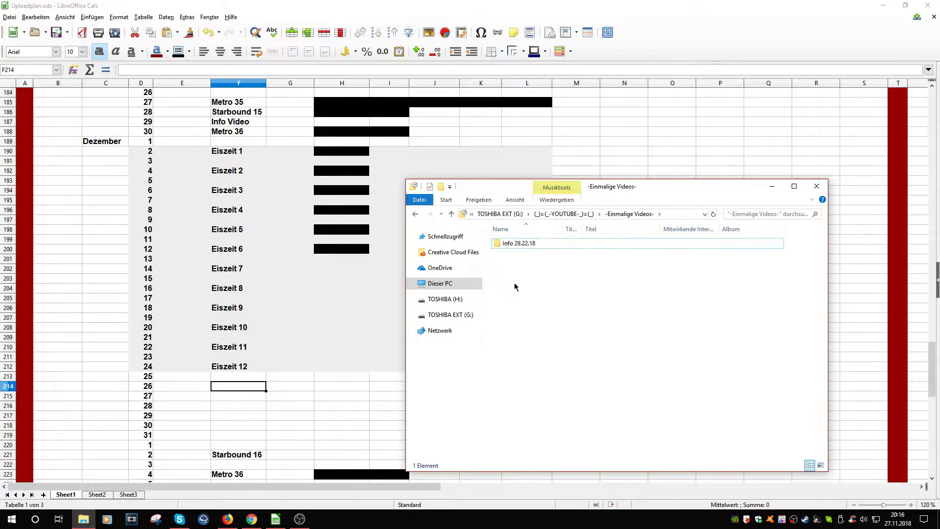
Step: Return to the YOUTUBE folder, then open "-.Laufende Projekte-" and look over its project folders
click(450, 214)
double_click(539, 255)
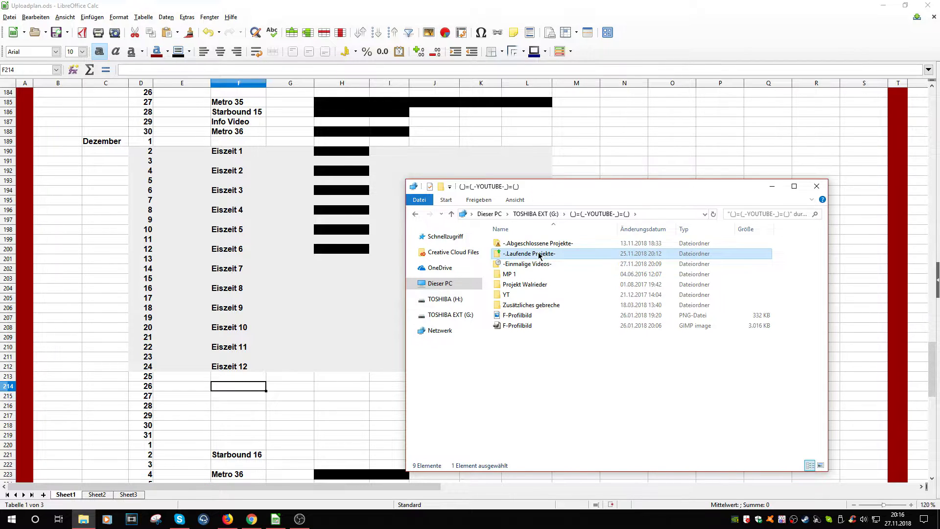
mouse_move(556, 325)
mouse_down()
mouse_move(557, 265)
mouse_move(551, 316)
mouse_up()
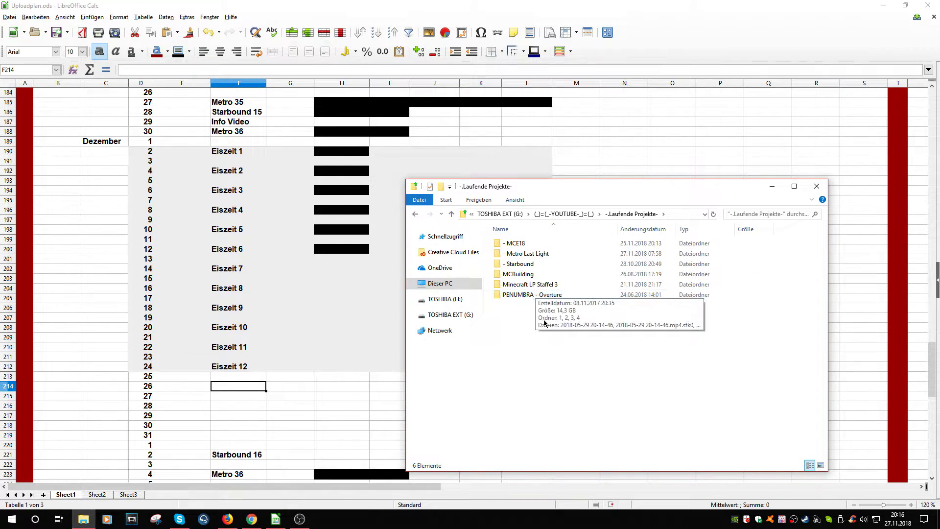
click(525, 245)
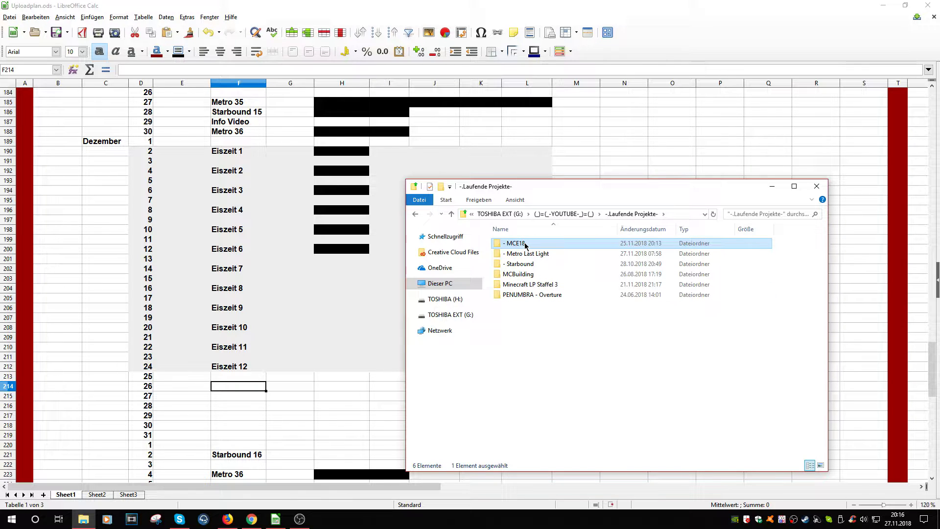
key(Down)
key(Down)
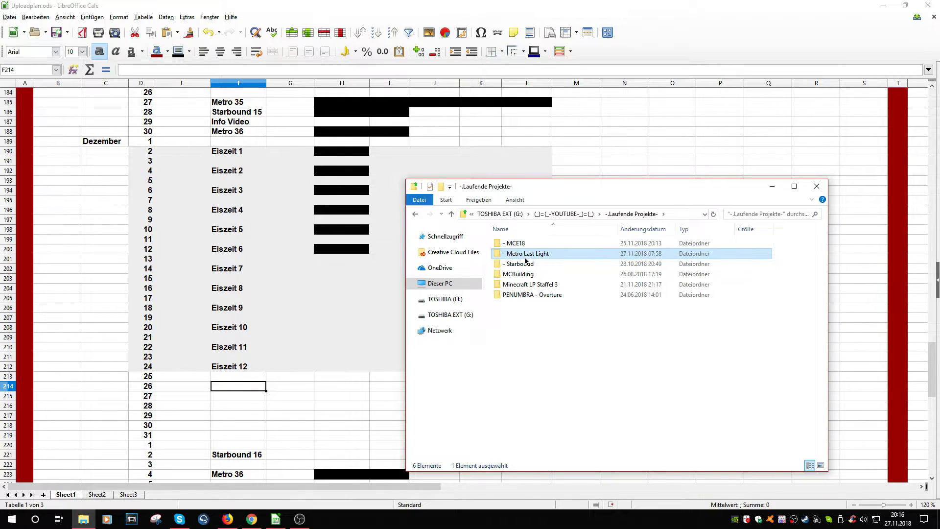
Step: Open the Folgen folder inside "- MCE18" and check the total size of everything in it
double_click(522, 246)
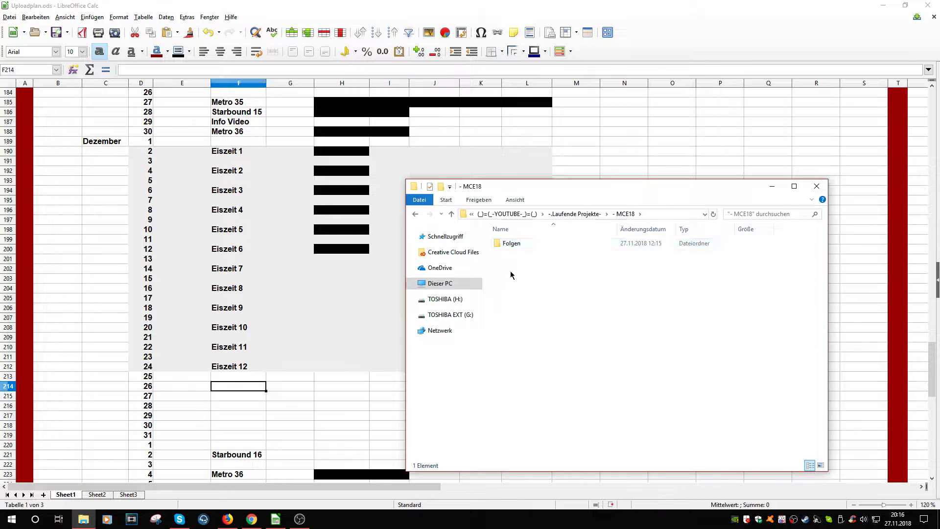
double_click(511, 244)
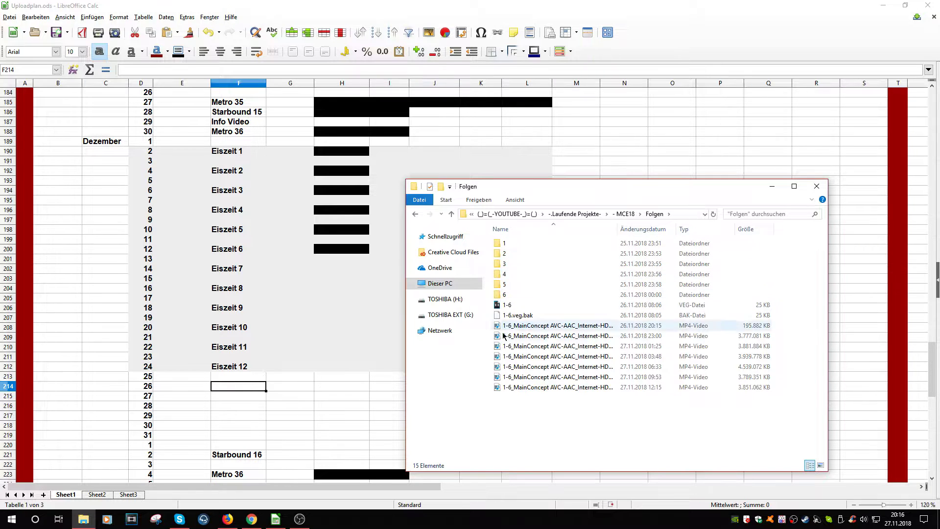
drag(520, 402, 547, 239)
right_click(547, 264)
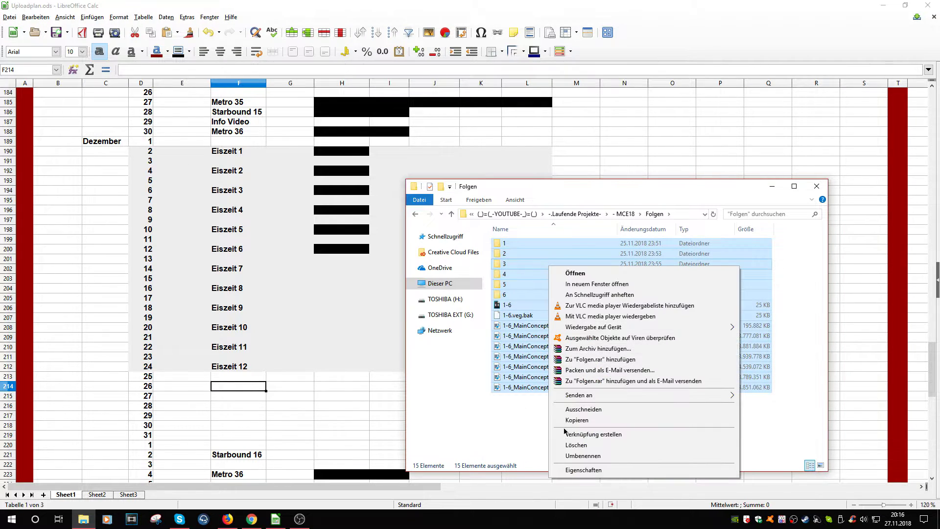
click(568, 471)
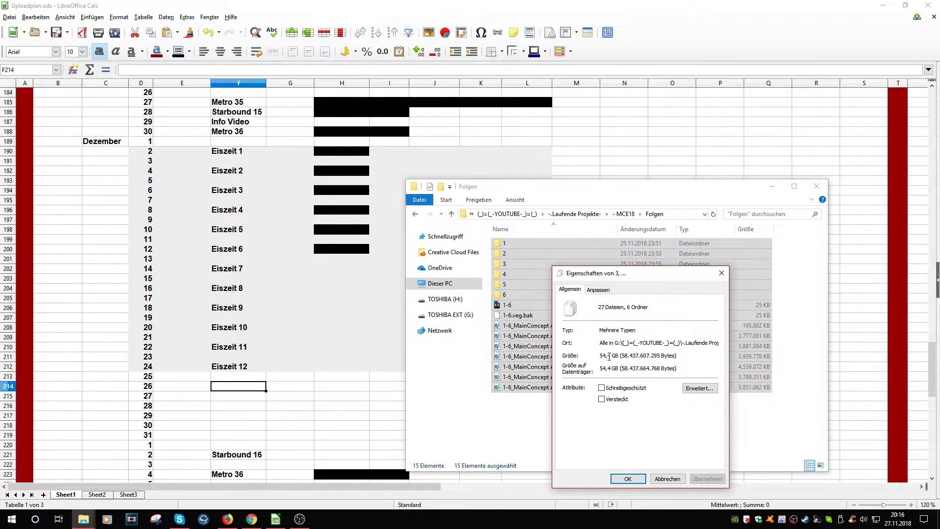
click(722, 274)
click(553, 422)
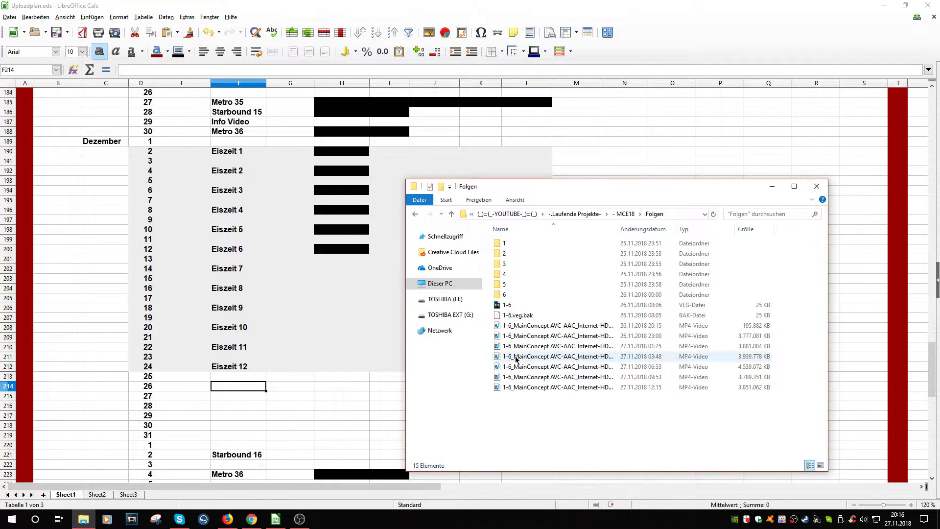
Step: Check the combined size of the rendered MP4 videos in Folgen and the size of the first one alone
drag(487, 328, 543, 381)
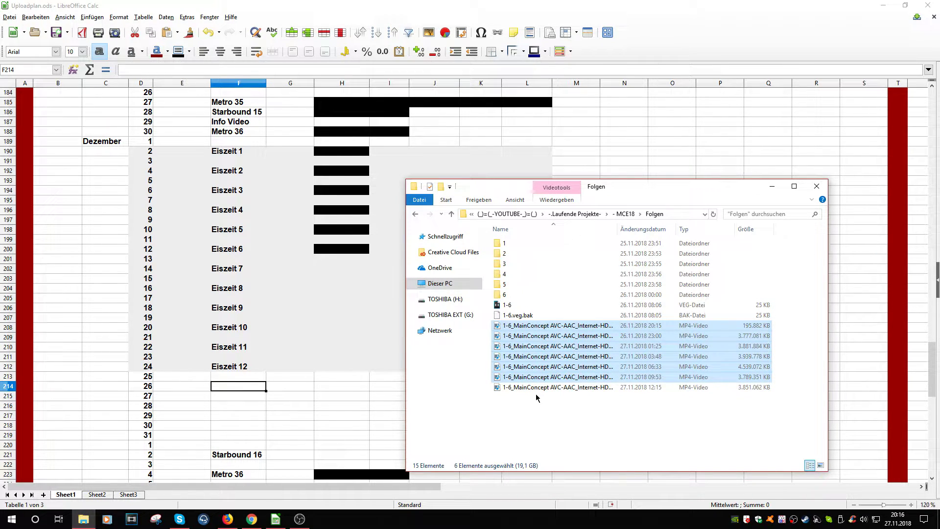
drag(537, 397, 526, 327)
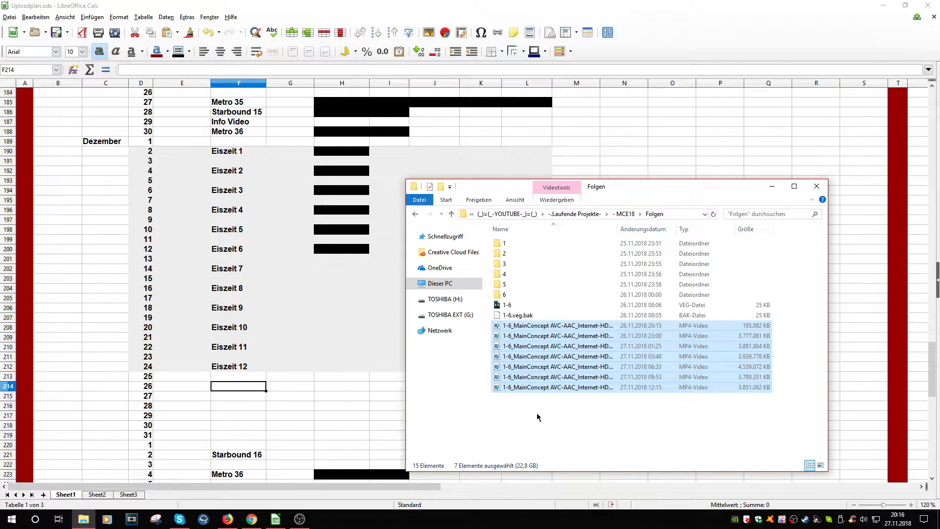
click(546, 439)
drag(488, 323, 547, 330)
click(546, 330)
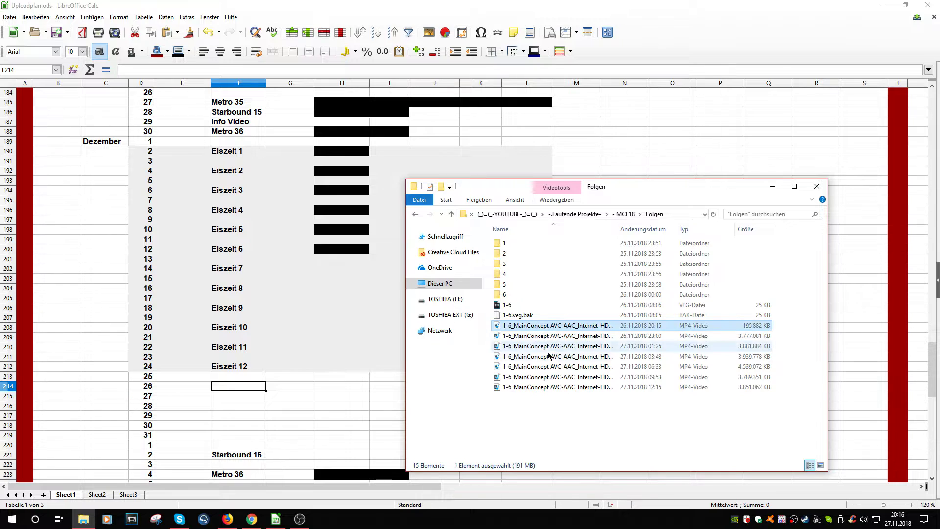
click(578, 449)
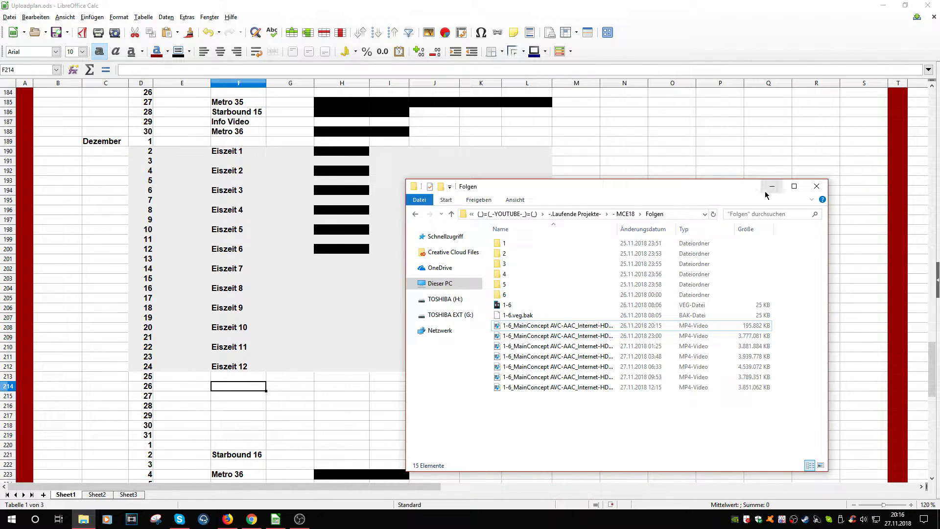
Step: Go back up through "- MCE18" to the "-.Laufende Projekte-" folder
click(452, 214)
click(567, 326)
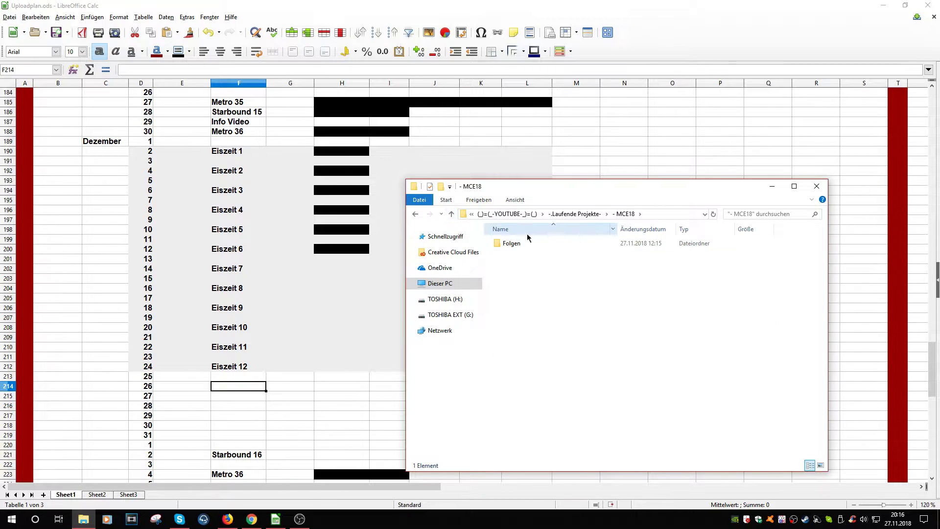
click(527, 245)
right_click(552, 277)
click(544, 282)
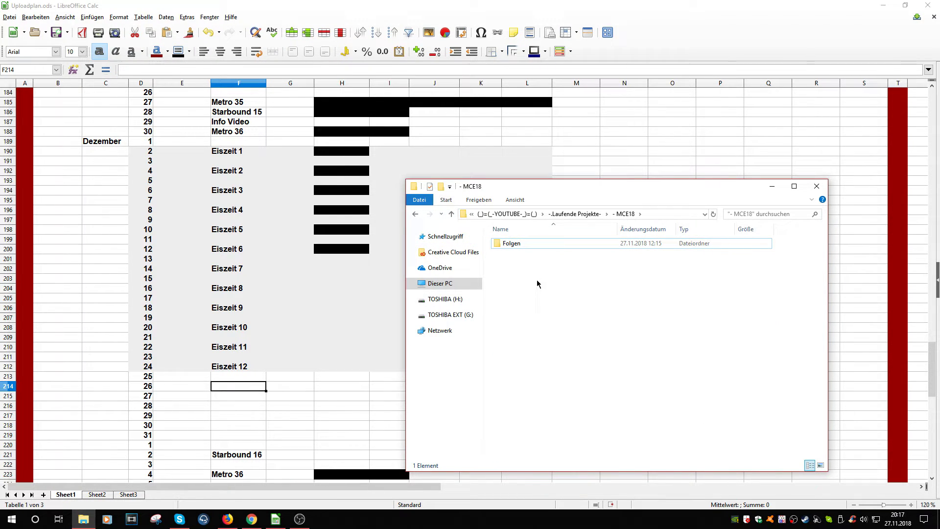
click(451, 214)
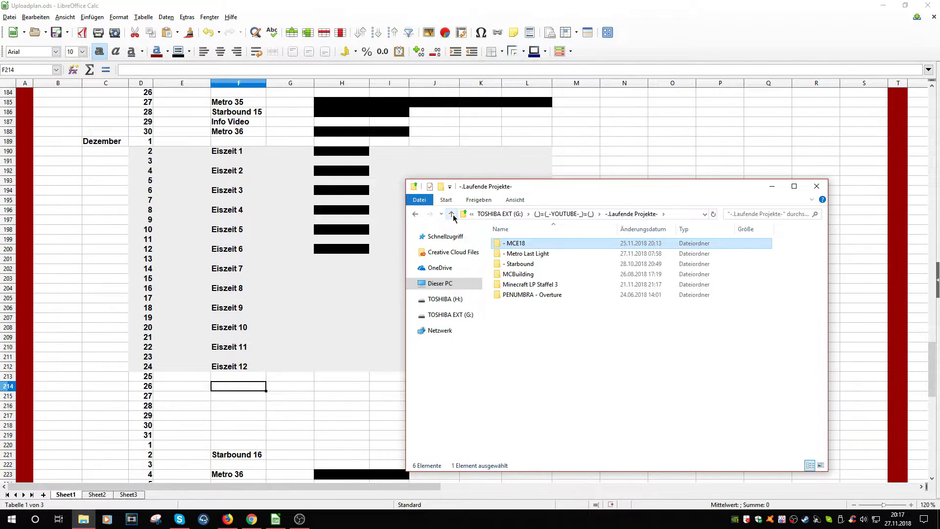
Step: Open the "- Metro Last Light" folder and look through its contents down to the last files
double_click(531, 253)
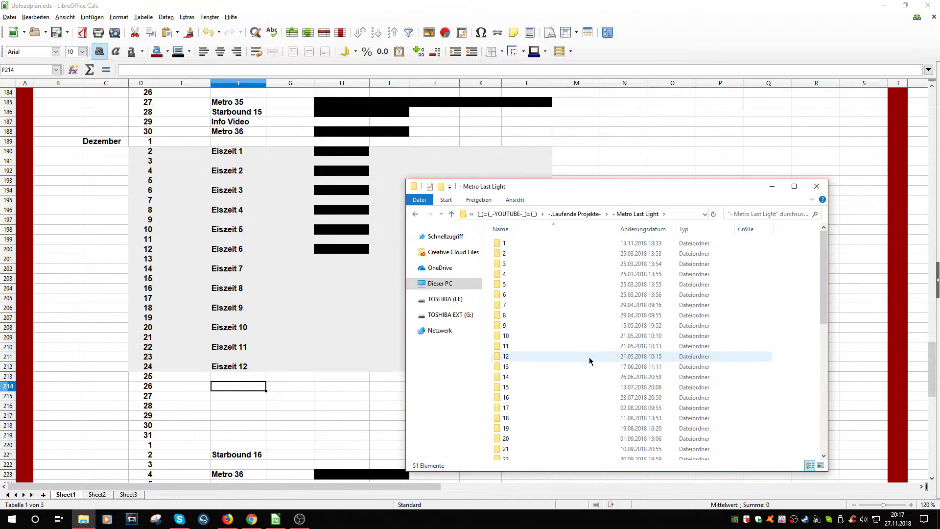
scroll(590, 359, down, 7)
scroll(591, 361, down, 2)
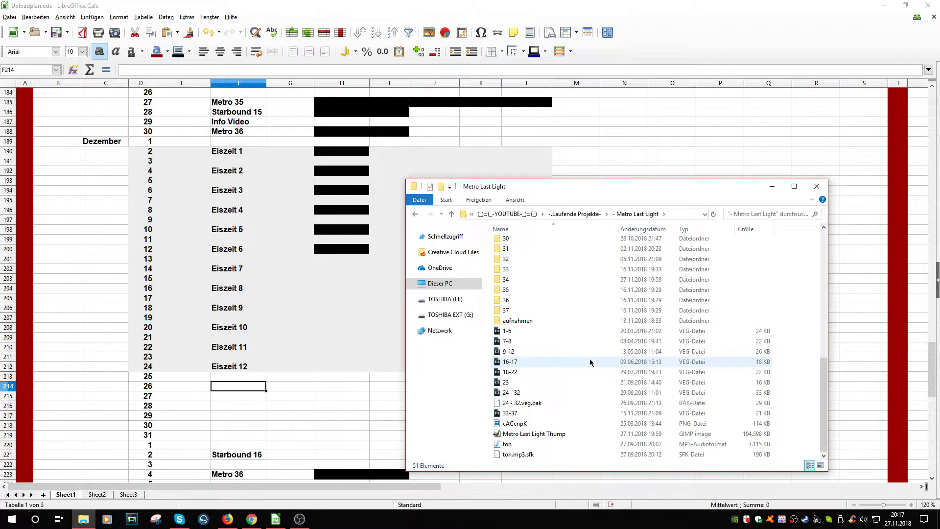
Step: Check the VEG project files 1-6, 23, 24 - 32 and 33-37 in the "- Metro Last Light" folder
click(514, 332)
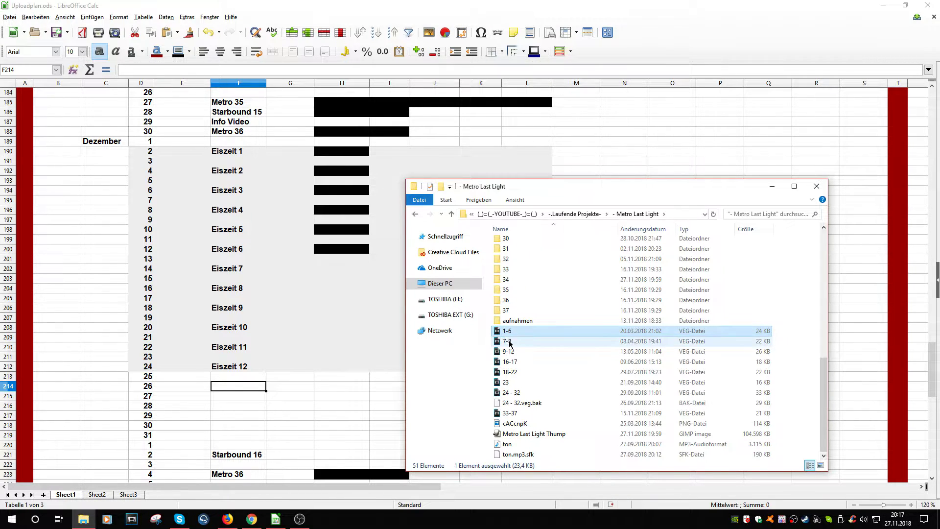
click(511, 384)
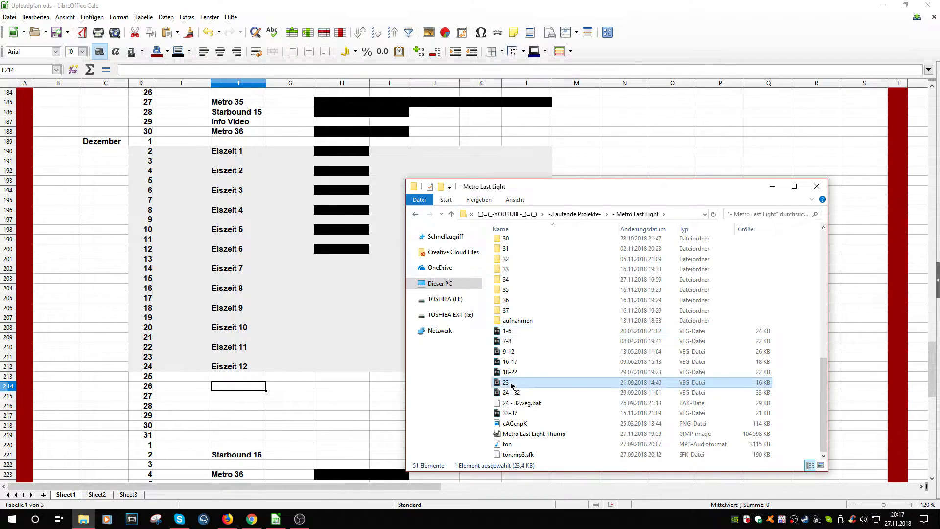
click(505, 393)
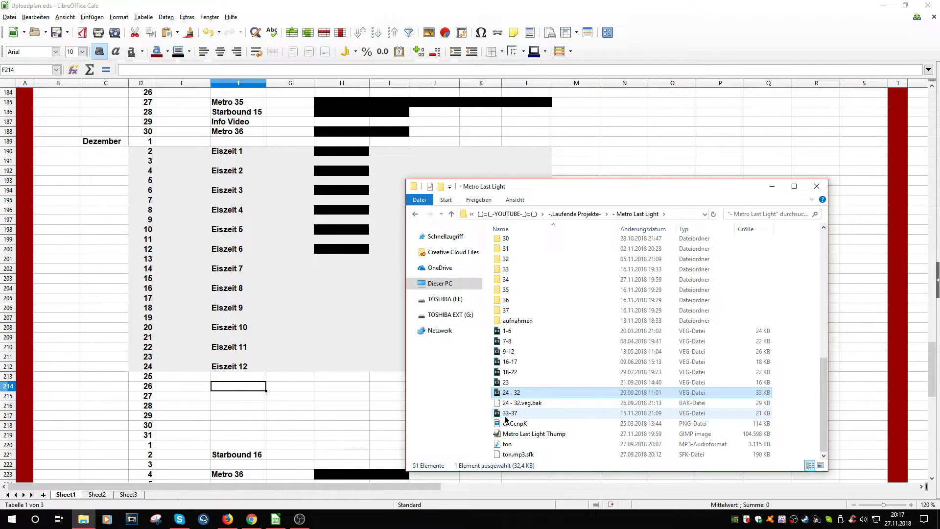
click(509, 413)
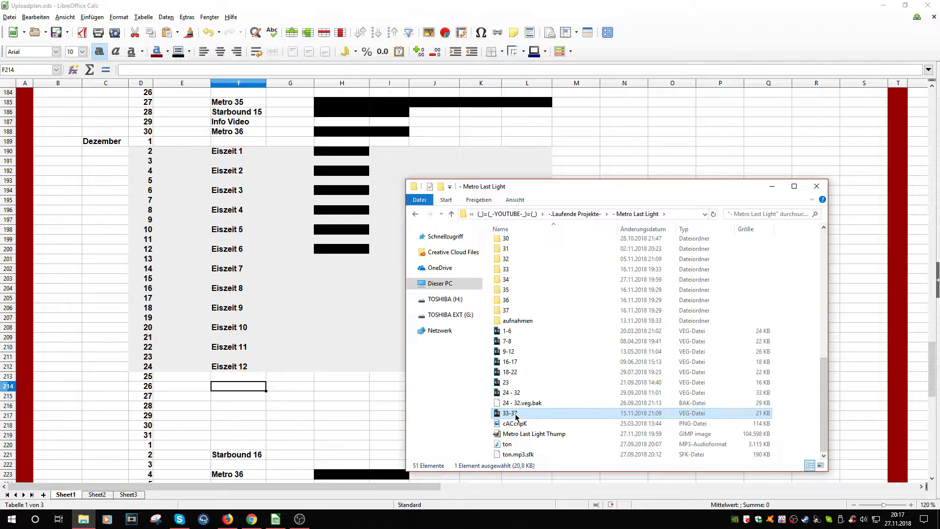
click(535, 424)
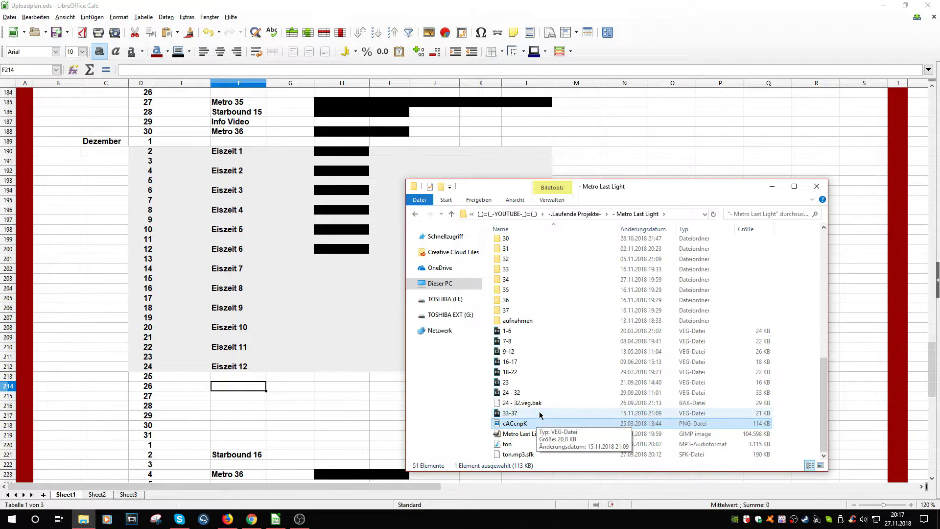
click(540, 414)
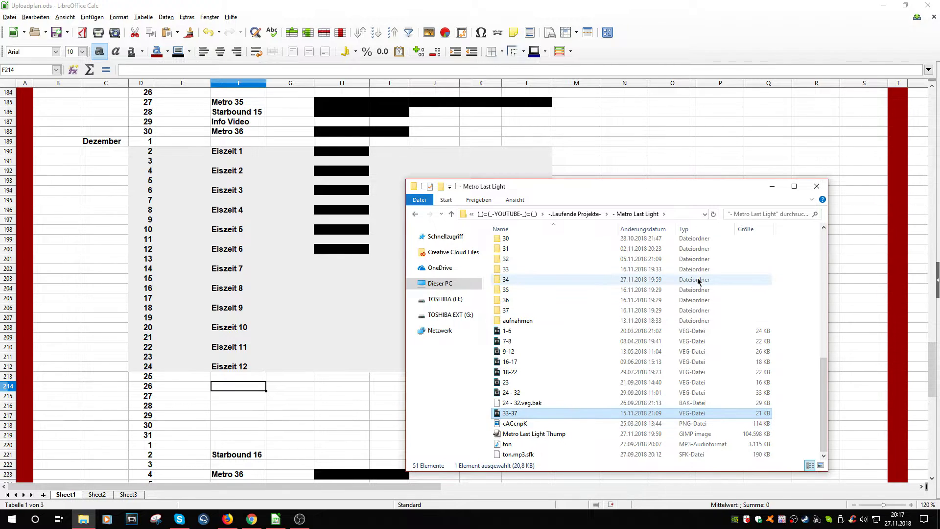
Step: Minimize the folder window and highlight the free days from 25 December to 1 January in the upload plan
click(772, 186)
scroll(585, 271, down, 4)
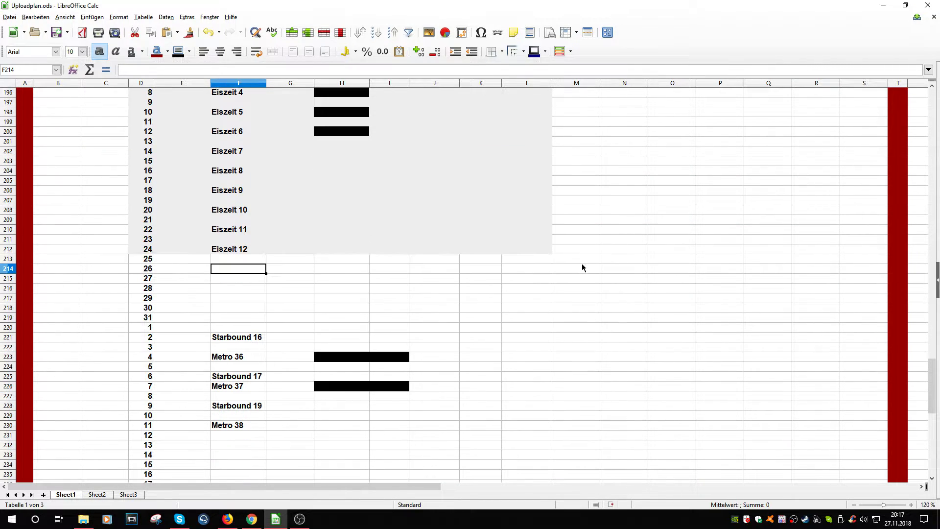
click(290, 350)
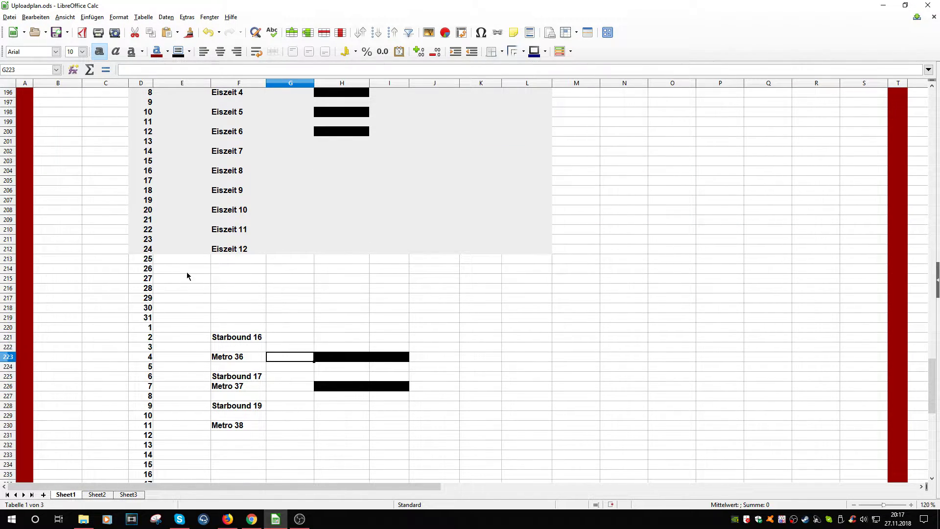
drag(184, 258, 608, 325)
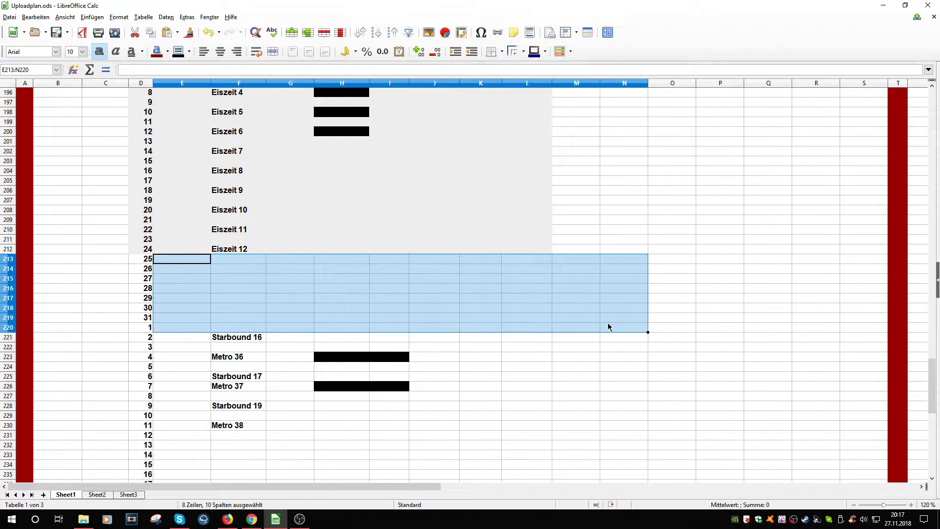
click(576, 366)
click(244, 325)
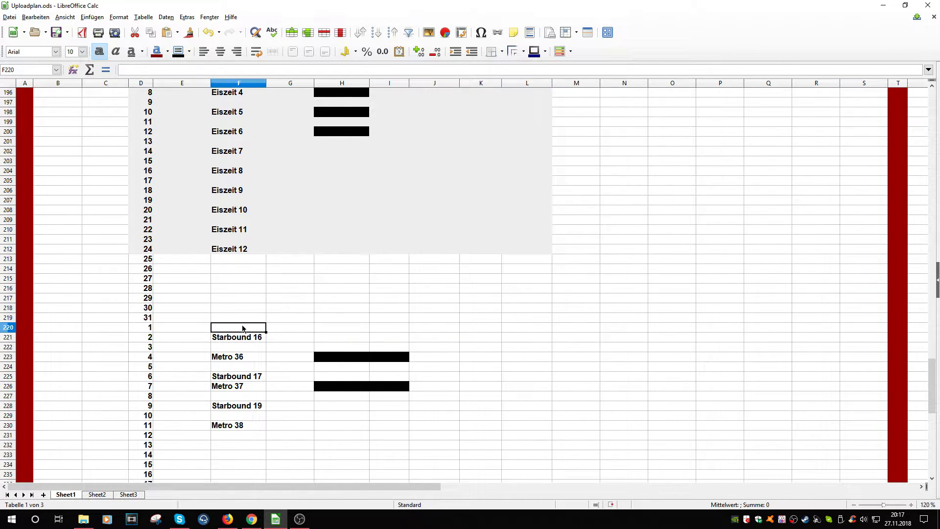
drag(198, 256, 603, 332)
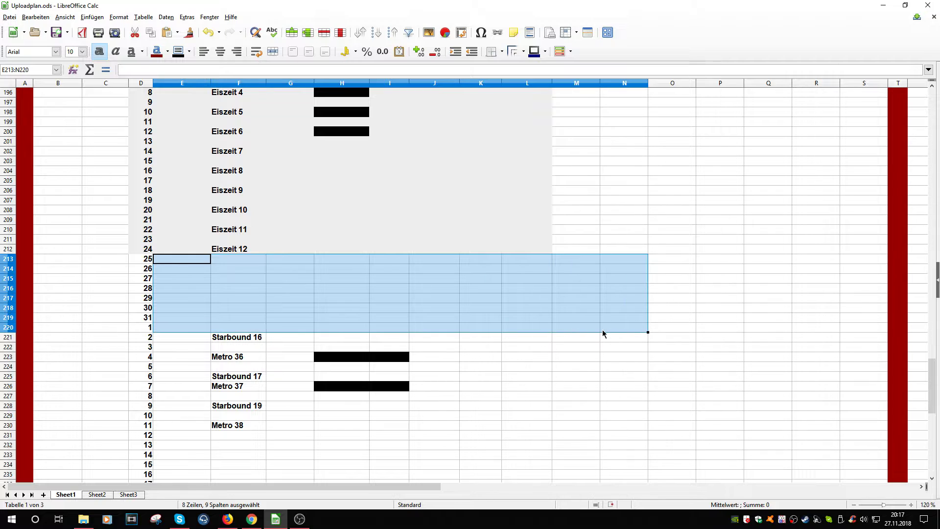
click(589, 340)
Step: Go back to the earlier breaks in the plan and highlight "Pause wegen Krankheit" in September and "Upload Pause 1 Woche" around early July
scroll(589, 340, up, 17)
scroll(590, 340, up, 17)
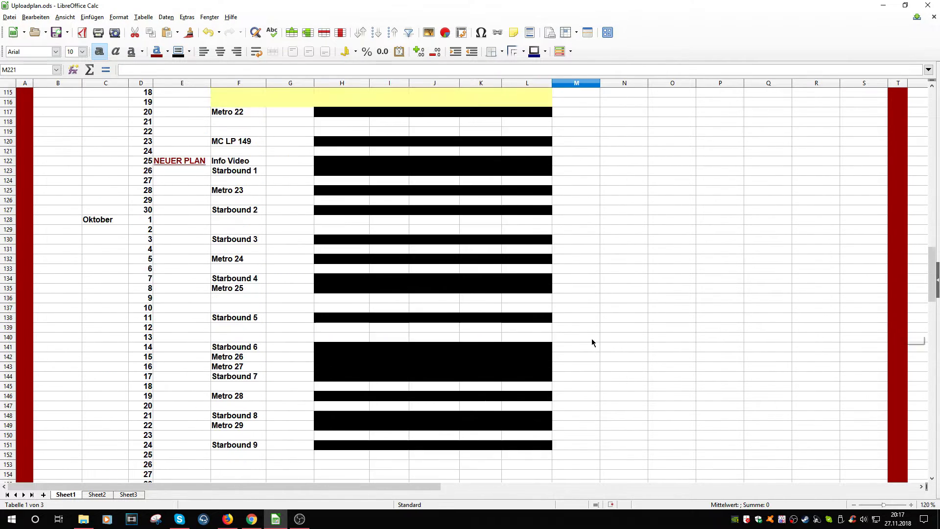
drag(200, 211, 532, 300)
scroll(533, 314, up, 20)
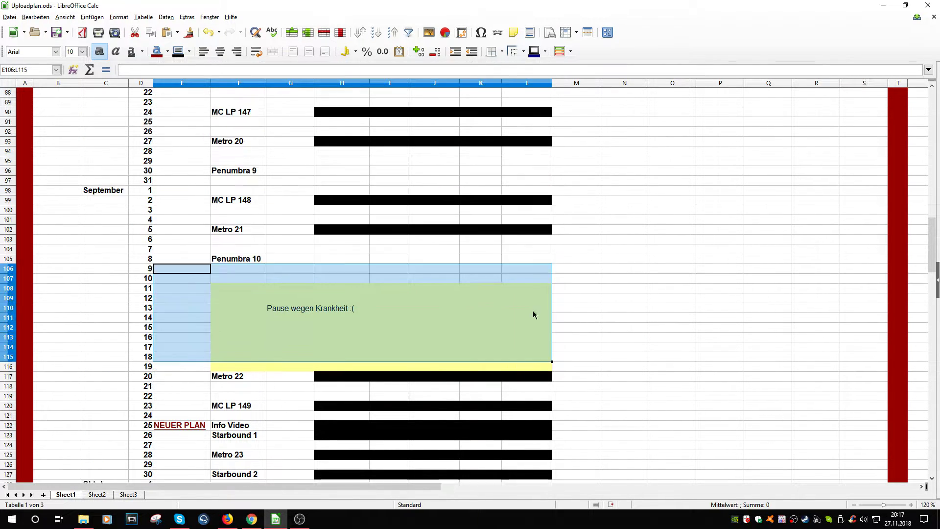
drag(200, 174, 507, 262)
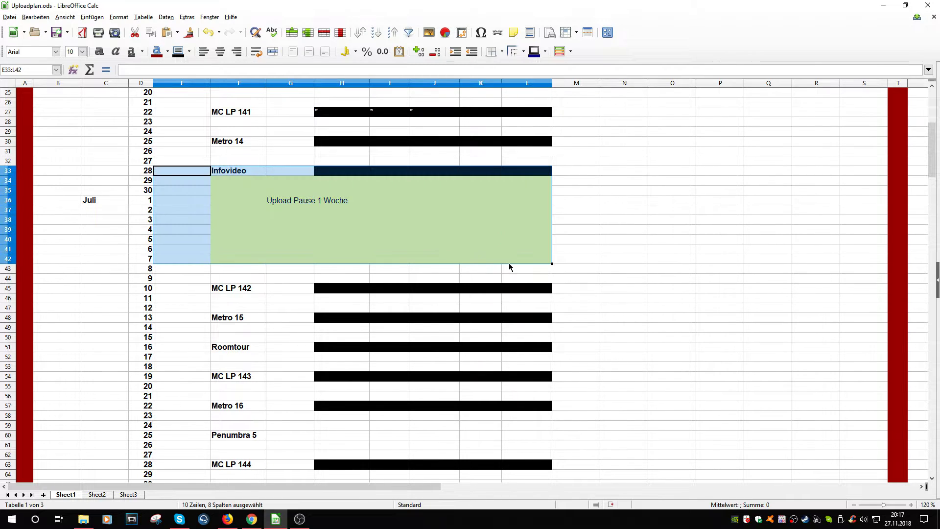
click(655, 284)
Step: Return to the December Eiszeit schedule by way of the January entries below it
scroll(654, 283, down, 18)
scroll(655, 284, down, 20)
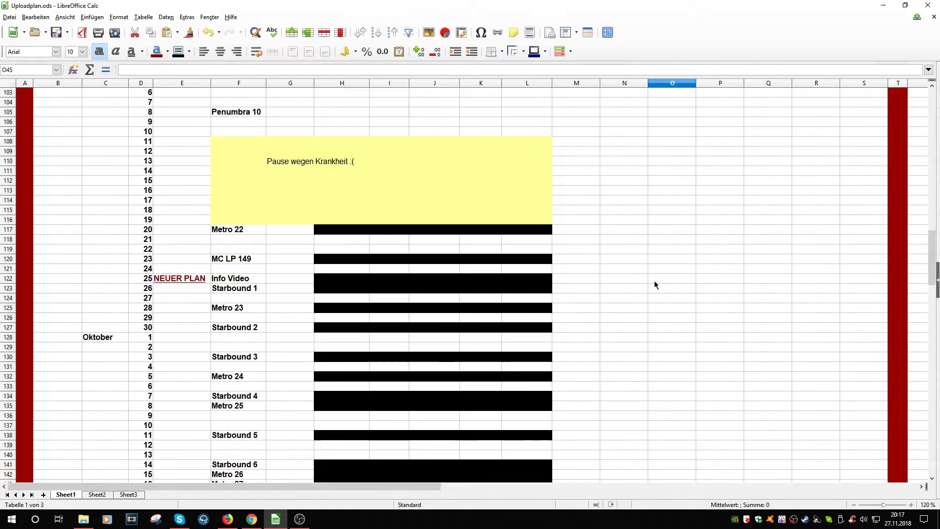
scroll(654, 281, down, 6)
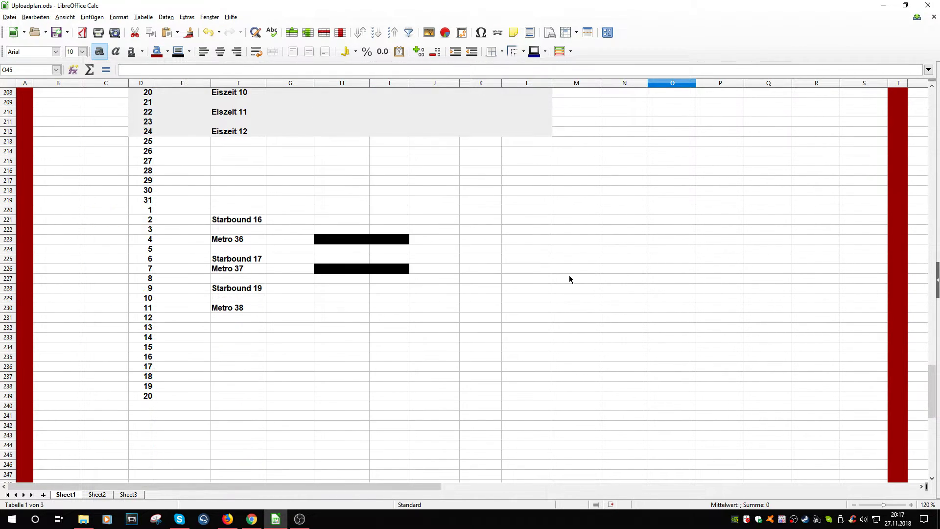
scroll(569, 275, up, 4)
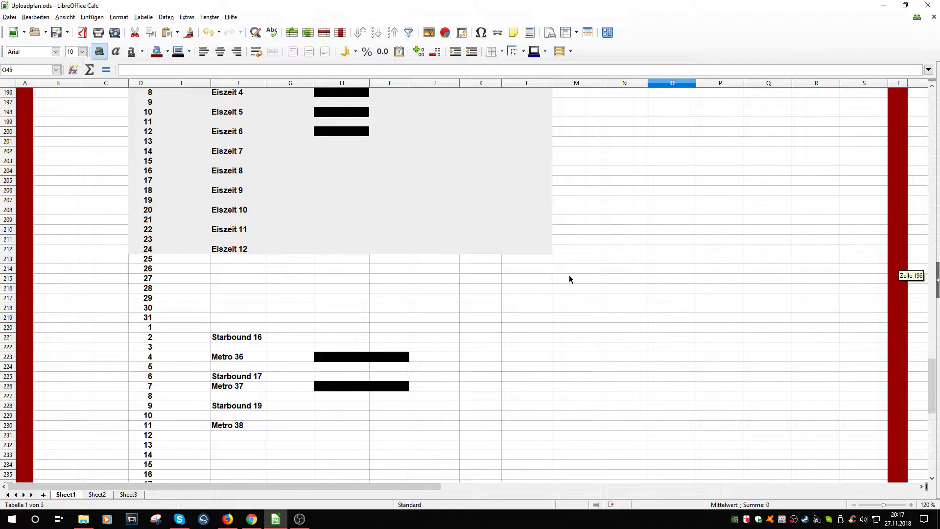
scroll(569, 275, up, 3)
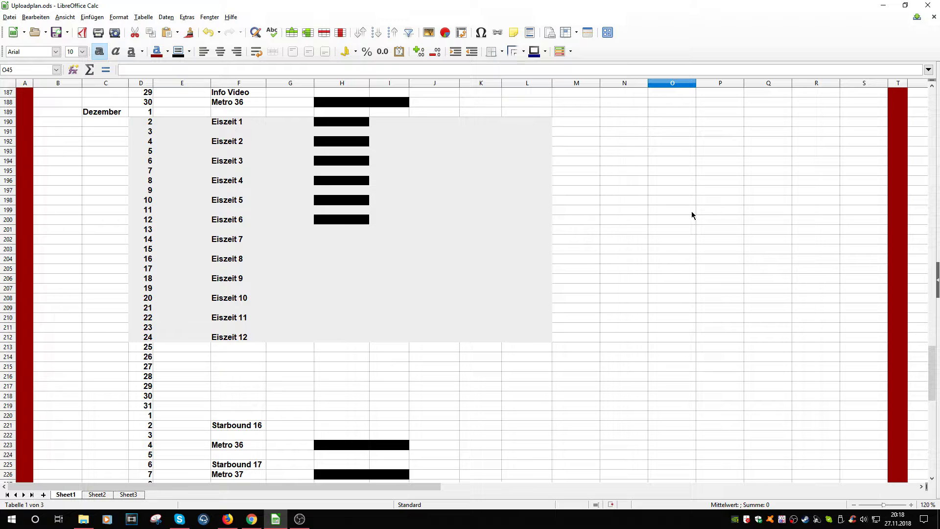
Step: Look over the December dates of the Eiszeit series and the empty days following Eiszeit 12
click(461, 369)
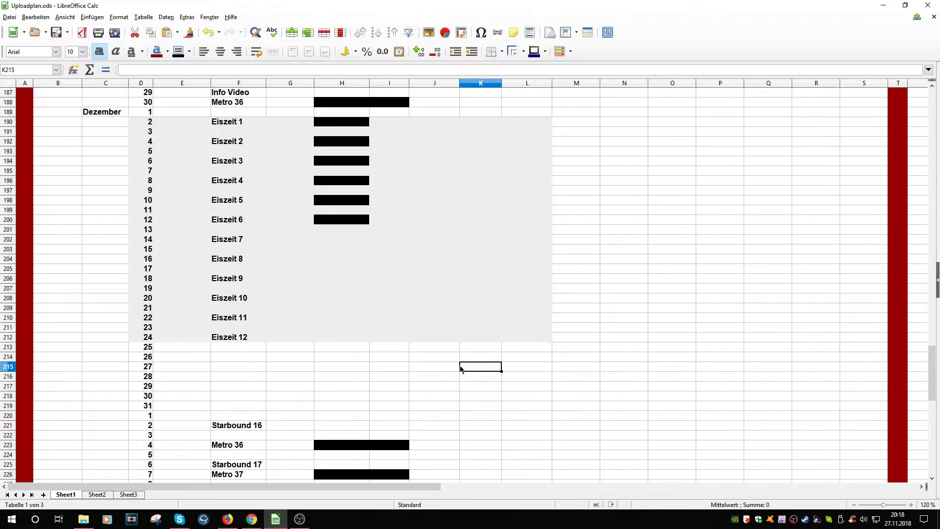
click(437, 359)
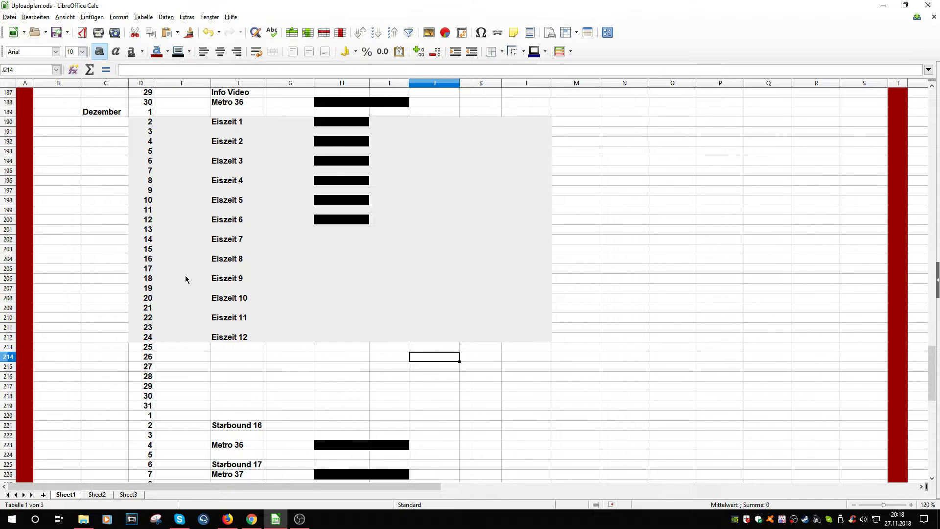
click(153, 269)
click(151, 308)
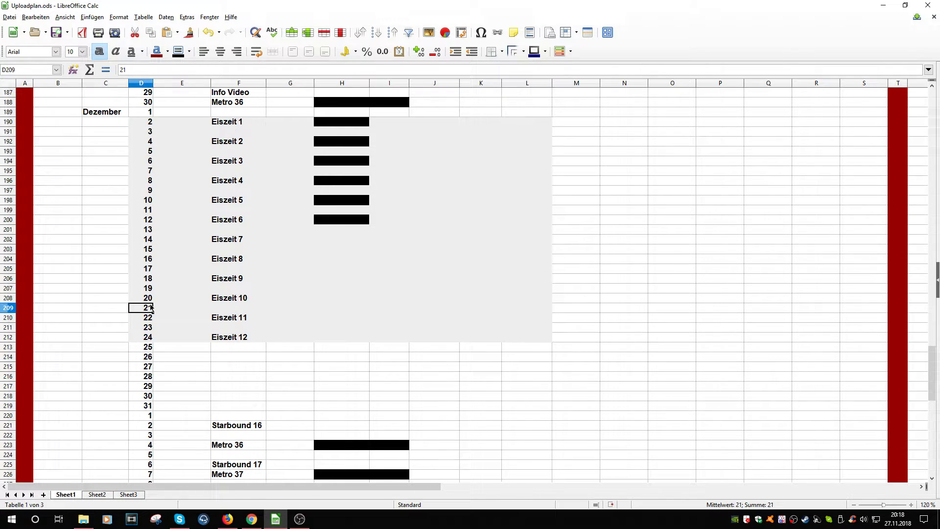
scroll(151, 307, down, 3)
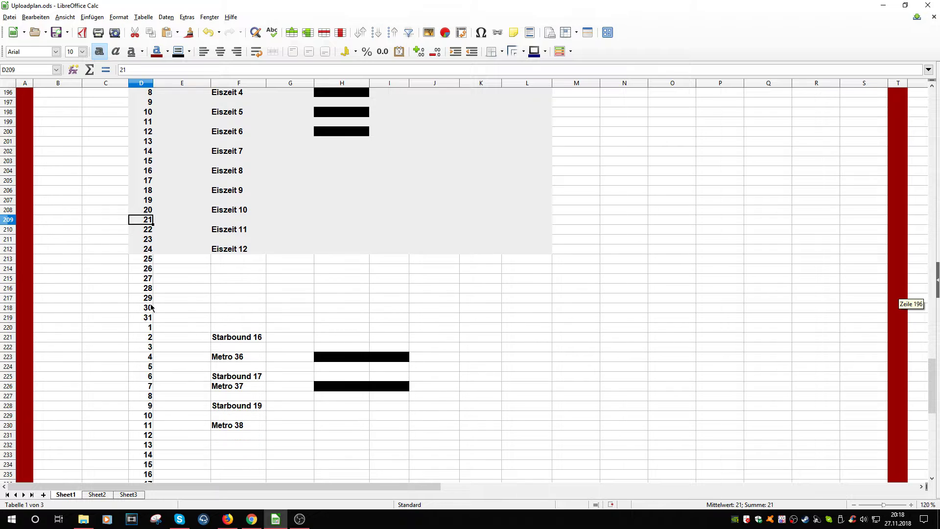
scroll(152, 307, up, 3)
scroll(152, 307, up, 1)
click(302, 386)
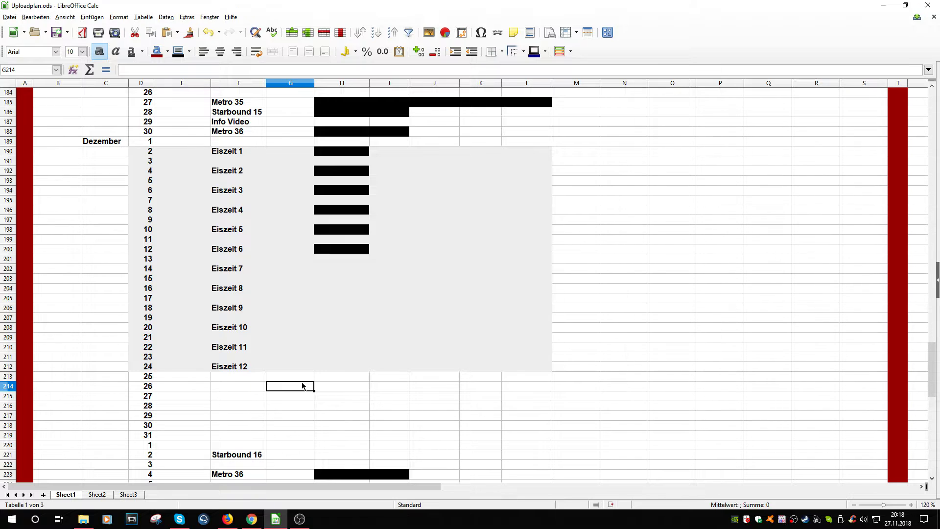
Step: Highlight the unplanned days between Eiszeit 12 and Starbound 16, first 25 to 31 December, then 26 December to 1 January
drag(208, 377, 440, 443)
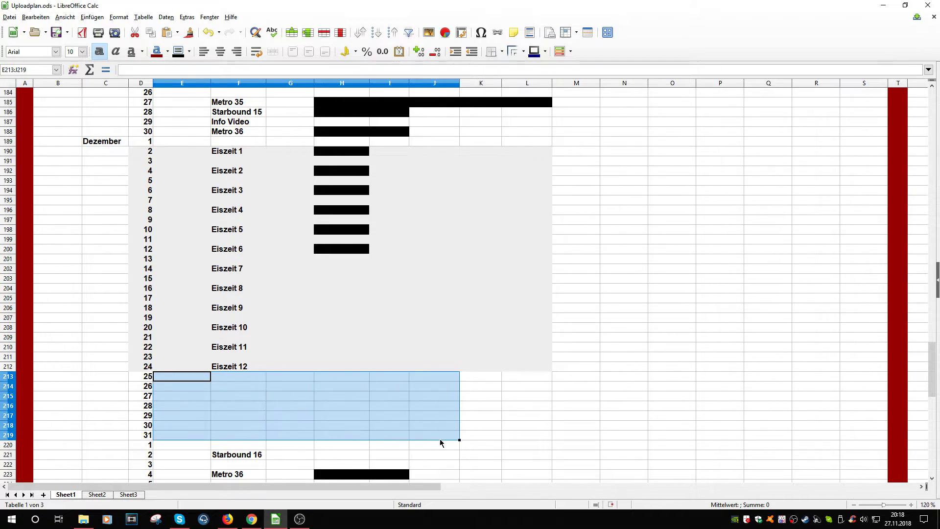
click(674, 395)
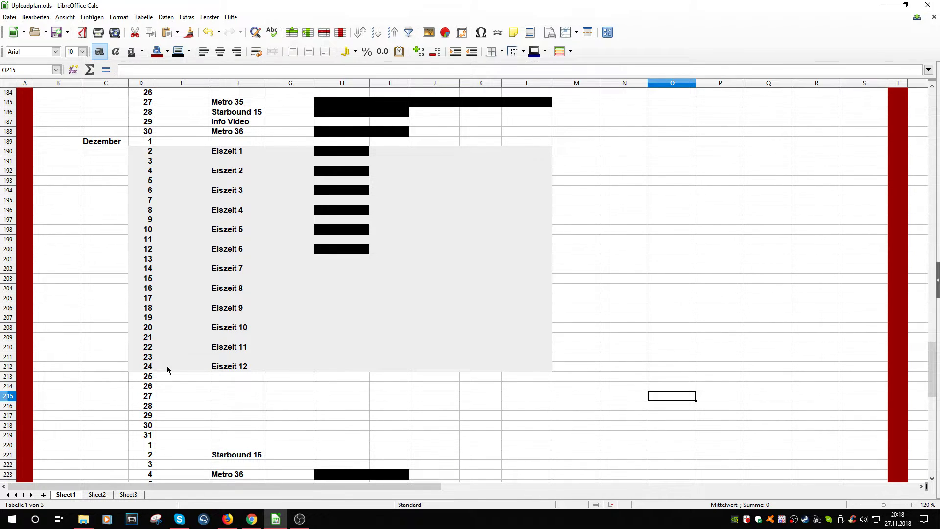
drag(186, 387, 600, 451)
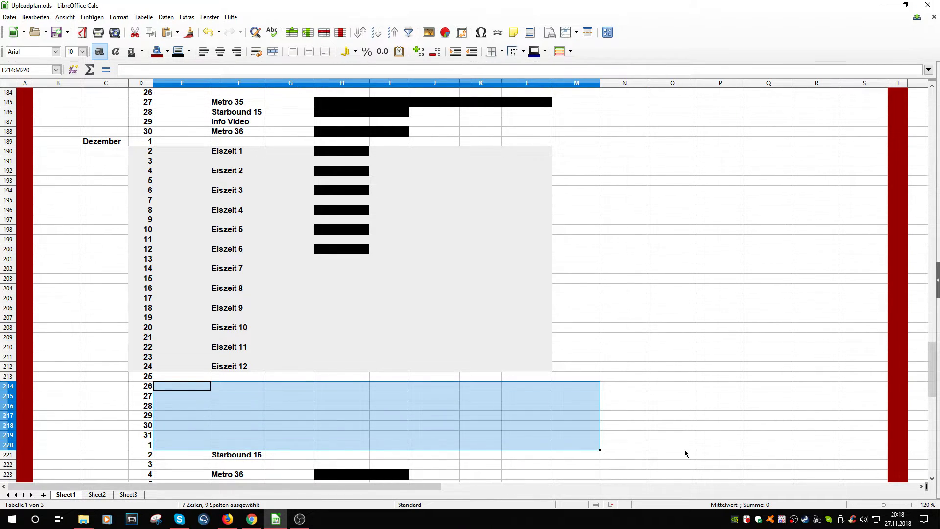
click(685, 453)
Step: Examine the transition from the last Eiszeit episodes across the year-end gap to Starbound 16 on 2 January
scroll(506, 387, down, 3)
click(255, 365)
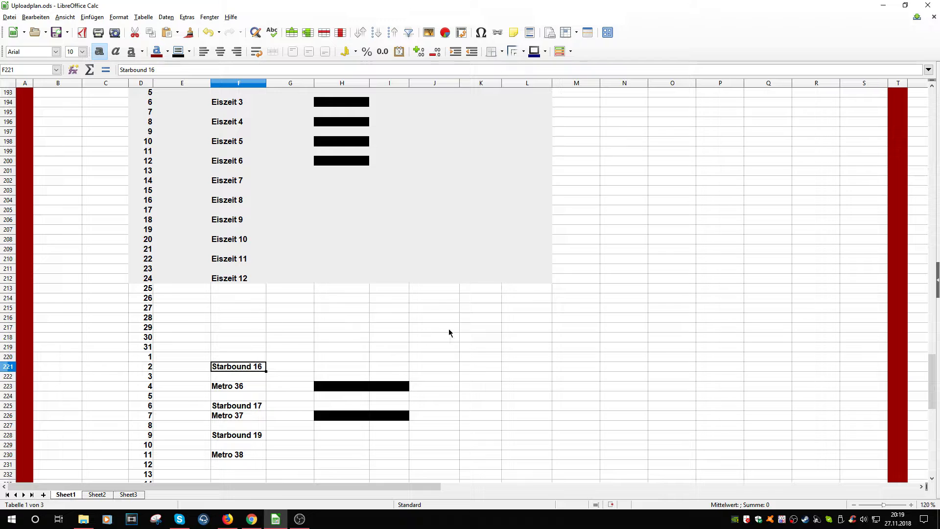
drag(171, 269, 245, 249)
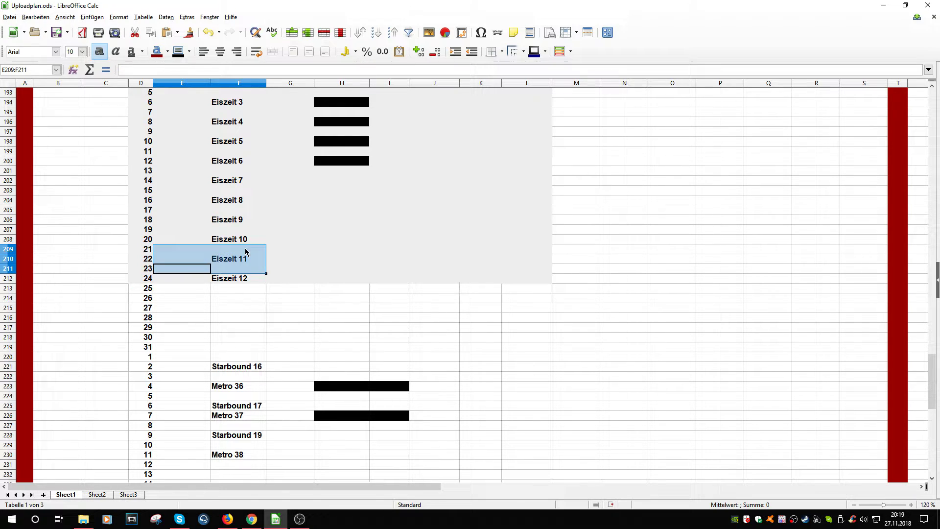
click(221, 289)
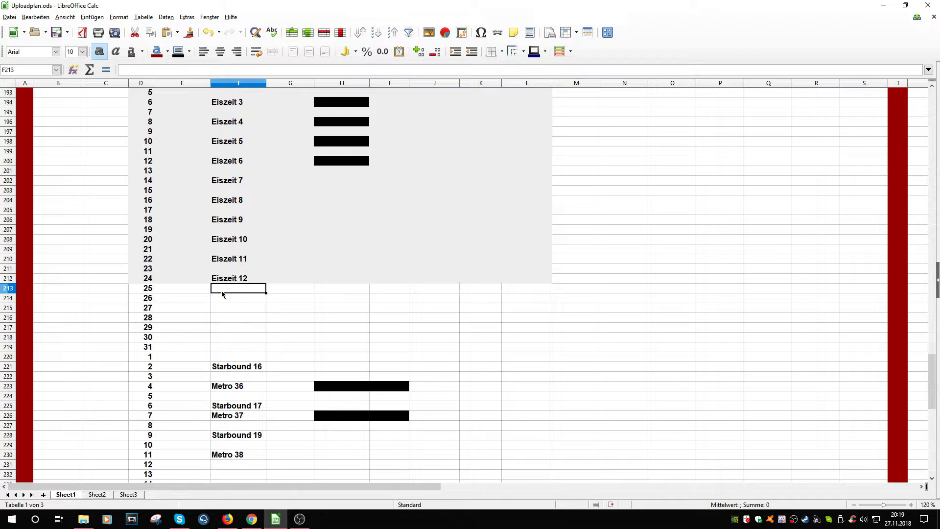
click(239, 309)
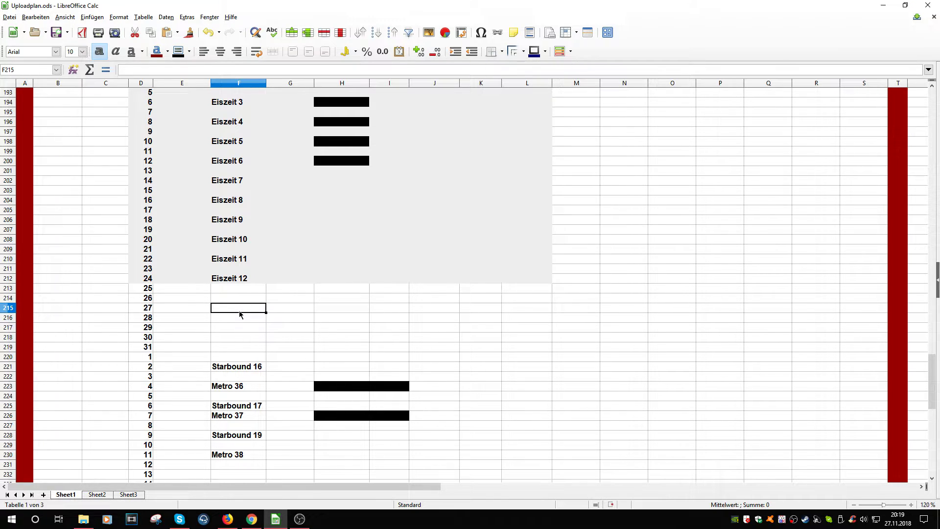
click(235, 301)
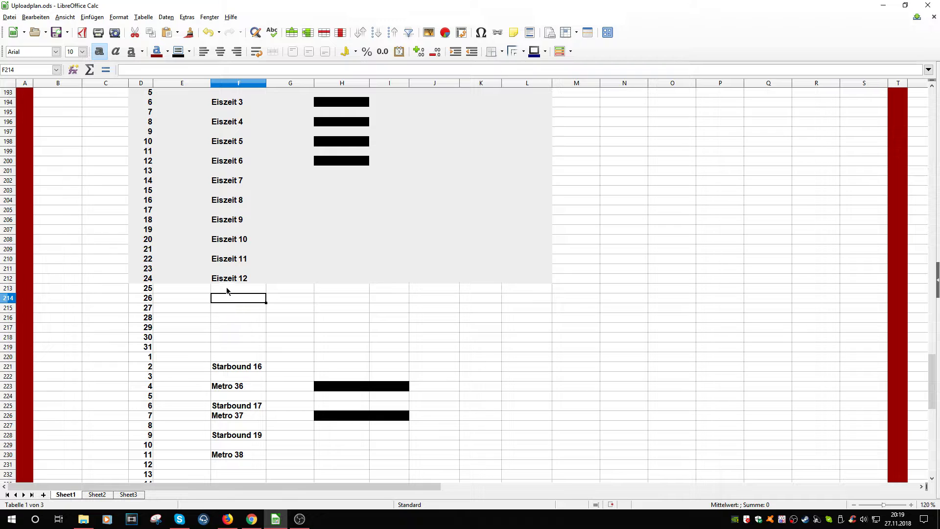
click(223, 282)
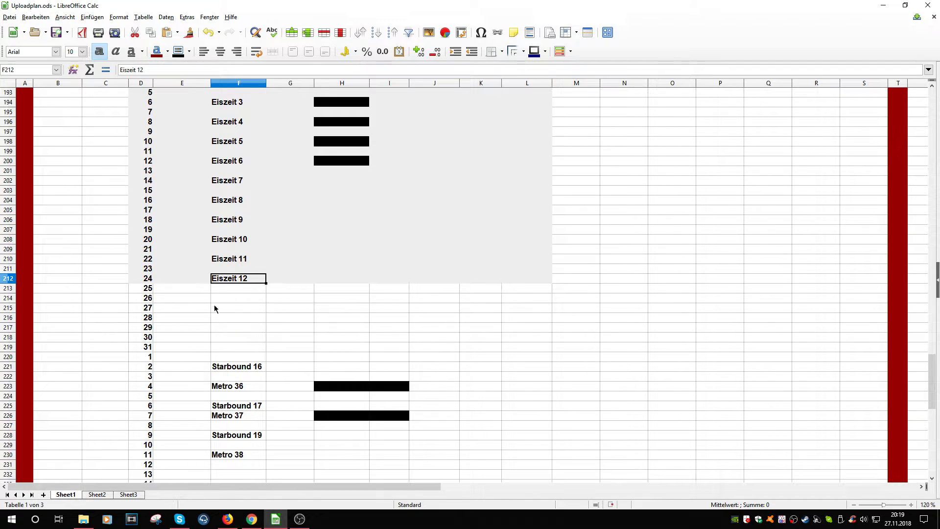
click(172, 348)
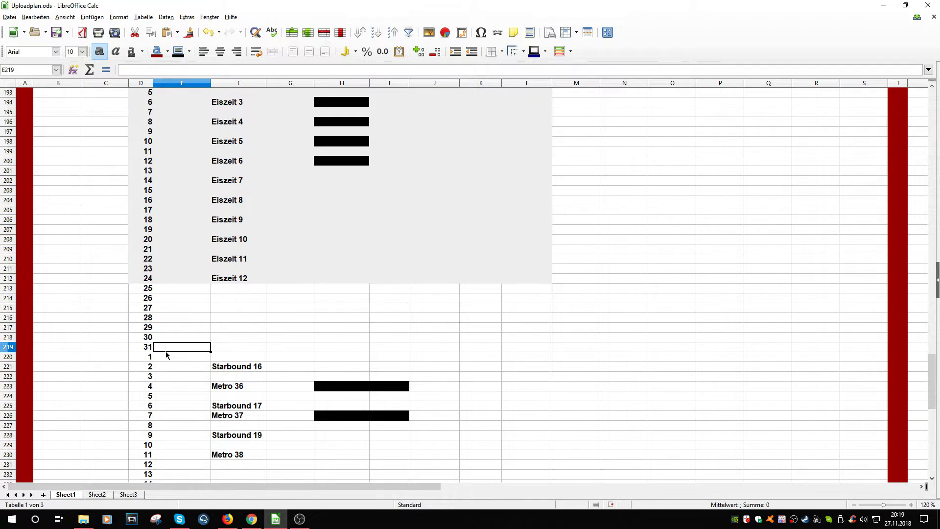
click(238, 371)
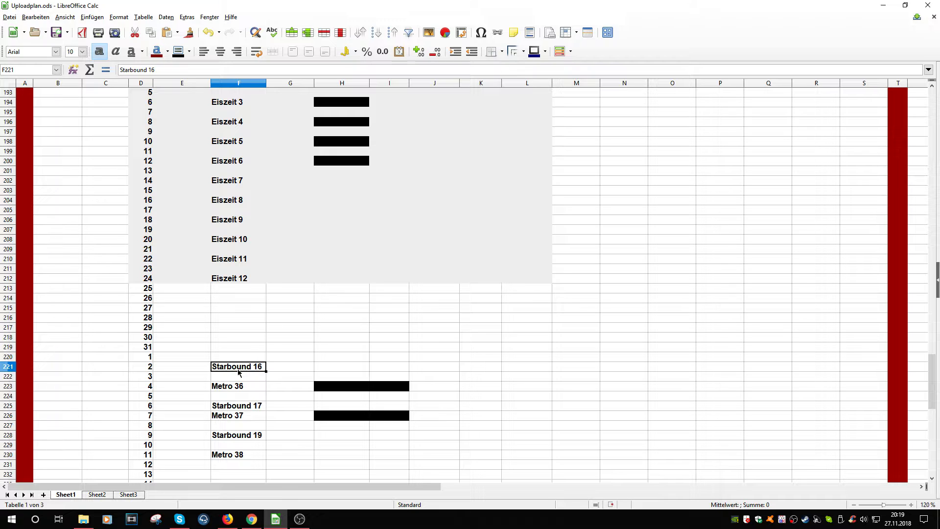
click(340, 367)
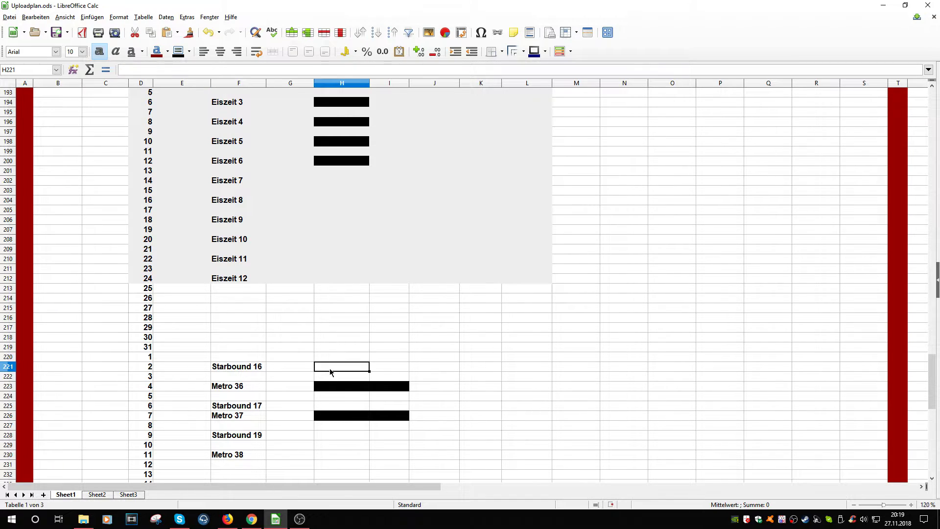
Step: Point out the progress cells of Starbound 16 on 2 January and the Metro 37 row below it
click(375, 365)
click(432, 368)
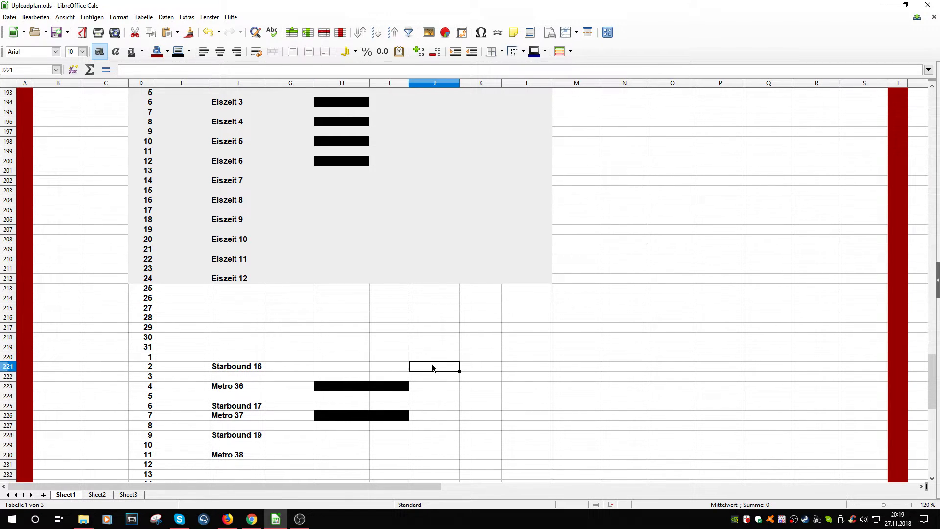
click(389, 368)
click(345, 368)
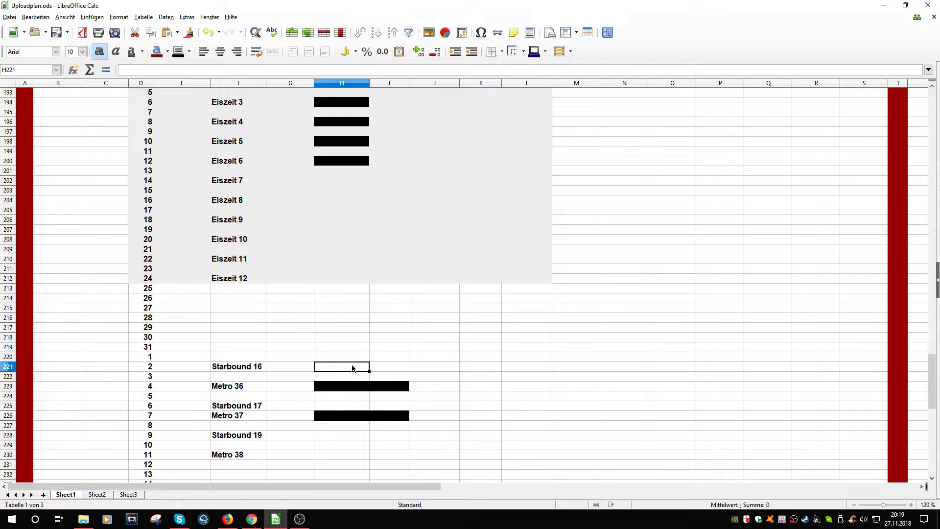
click(283, 420)
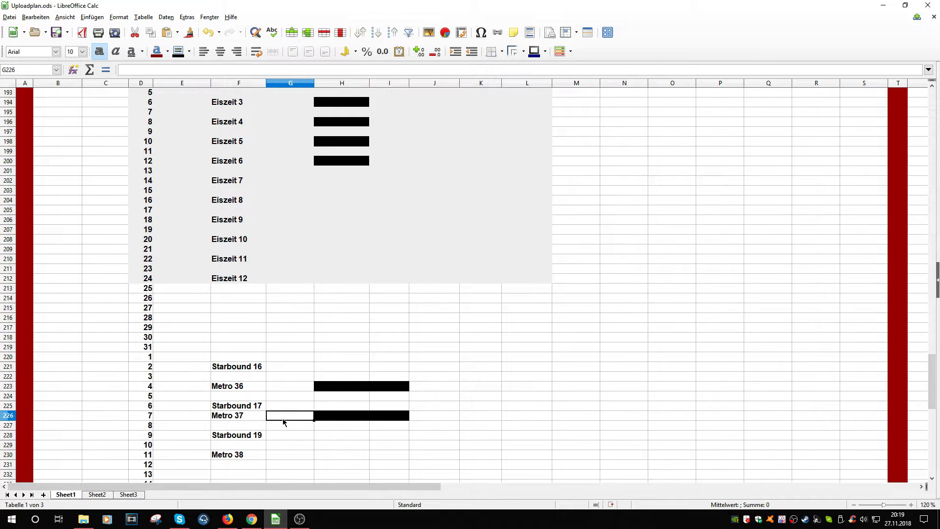
Step: Go back to late November and look over the Starbound 15, Info Video and Metro 36 entries
scroll(283, 421, up, 3)
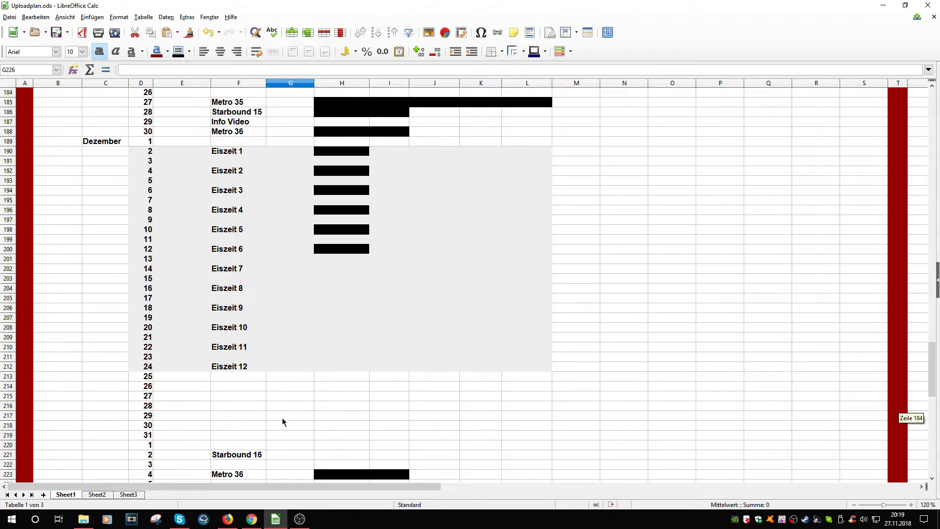
scroll(282, 418, up, 4)
scroll(282, 418, down, 4)
scroll(282, 418, up, 3)
scroll(216, 287, up, 3)
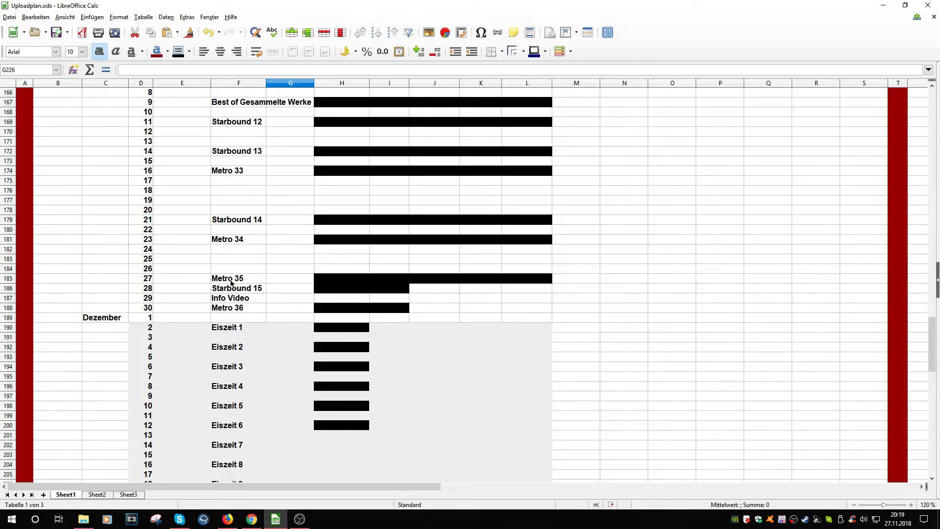
click(252, 289)
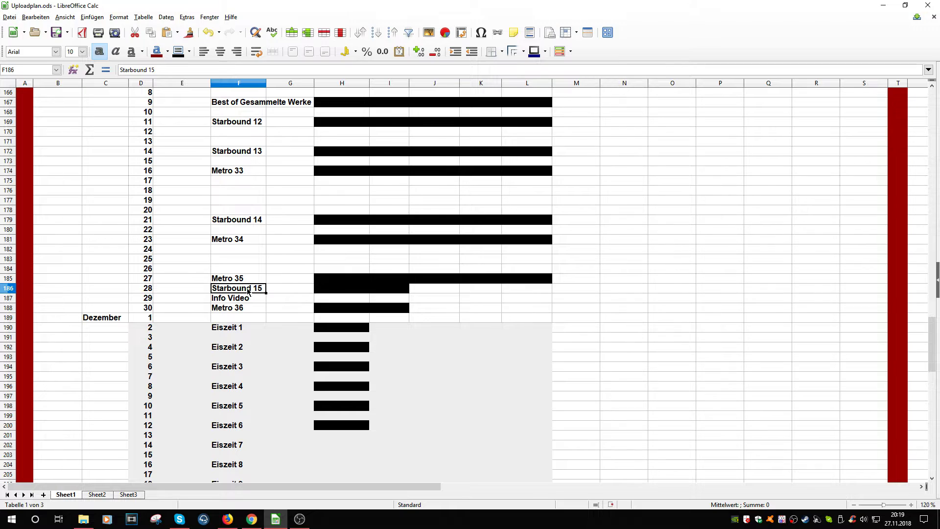
click(243, 298)
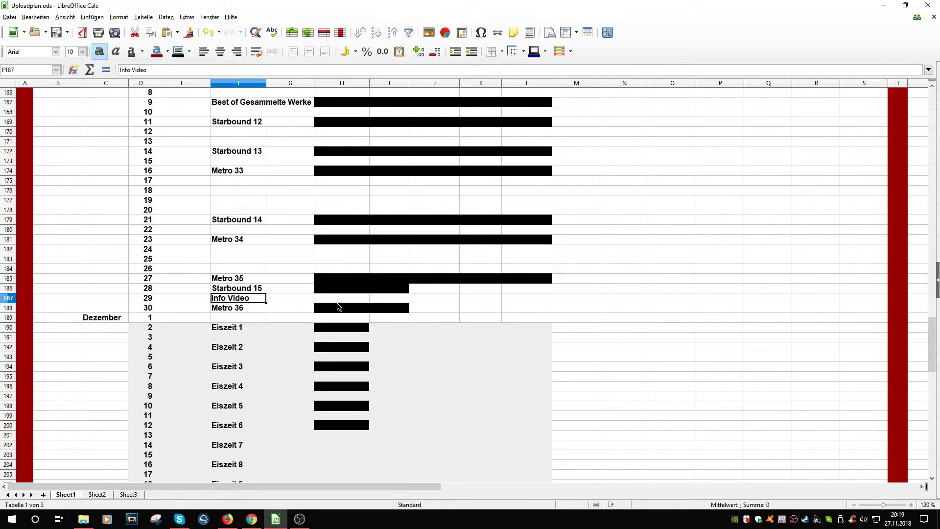
click(468, 291)
click(449, 312)
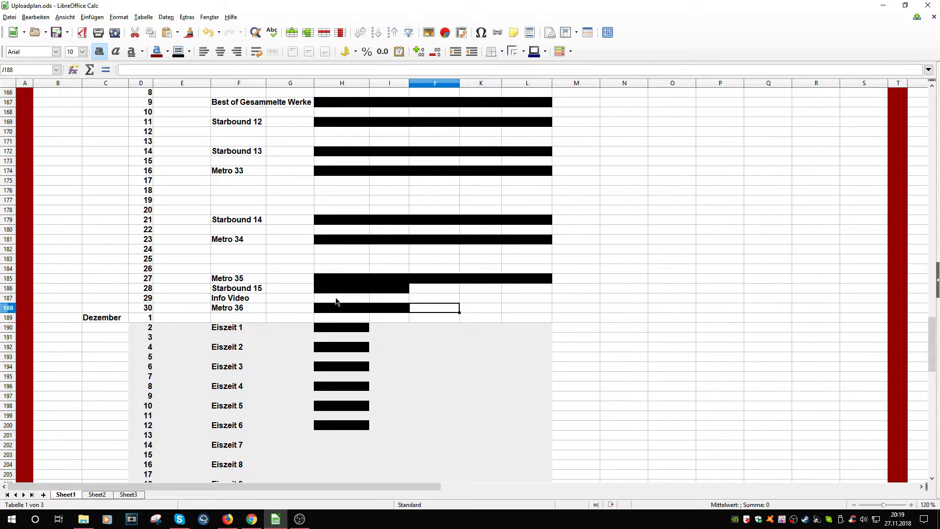
Step: Compare the Metro 34 entry on 23 November with the Metro 35 entry on 27 November
click(252, 519)
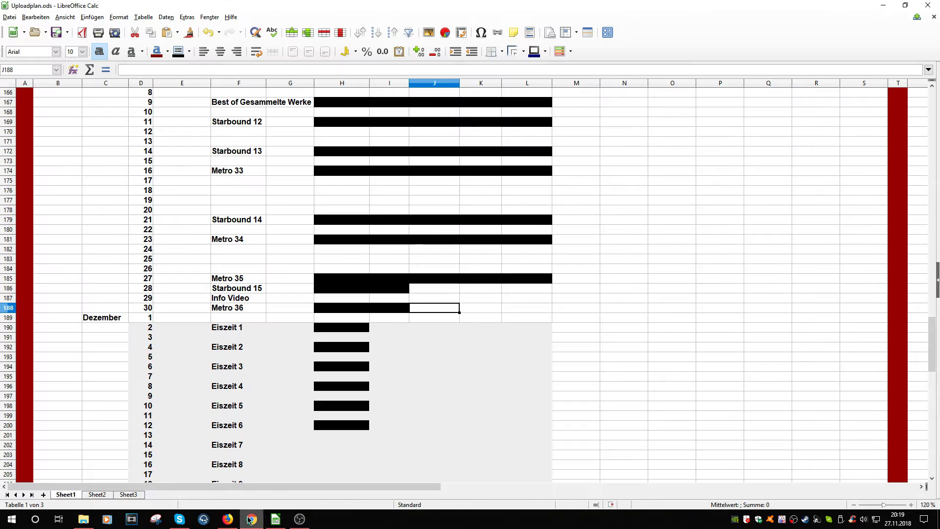
click(251, 519)
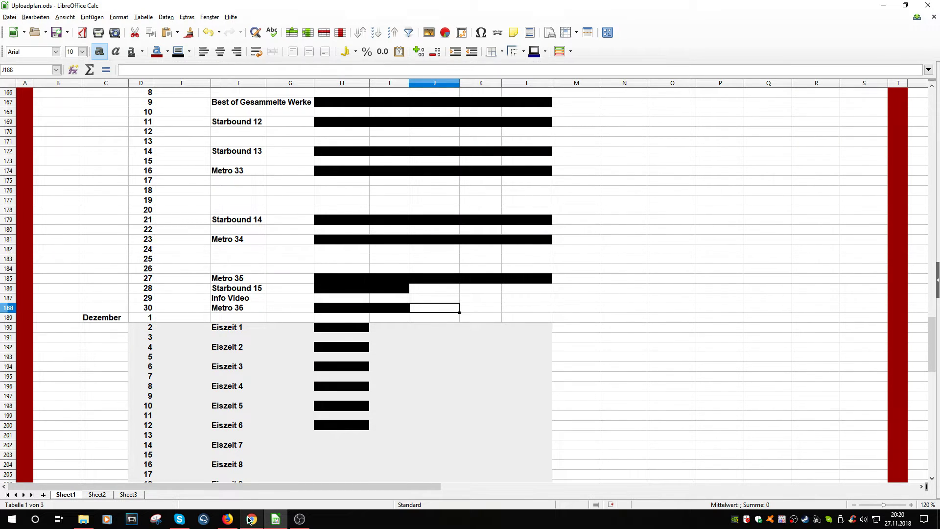
click(259, 261)
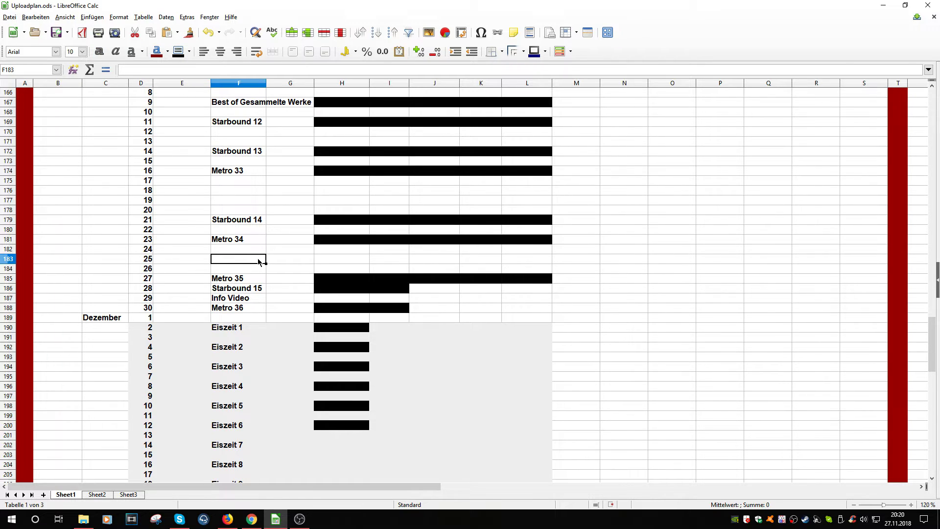
click(252, 249)
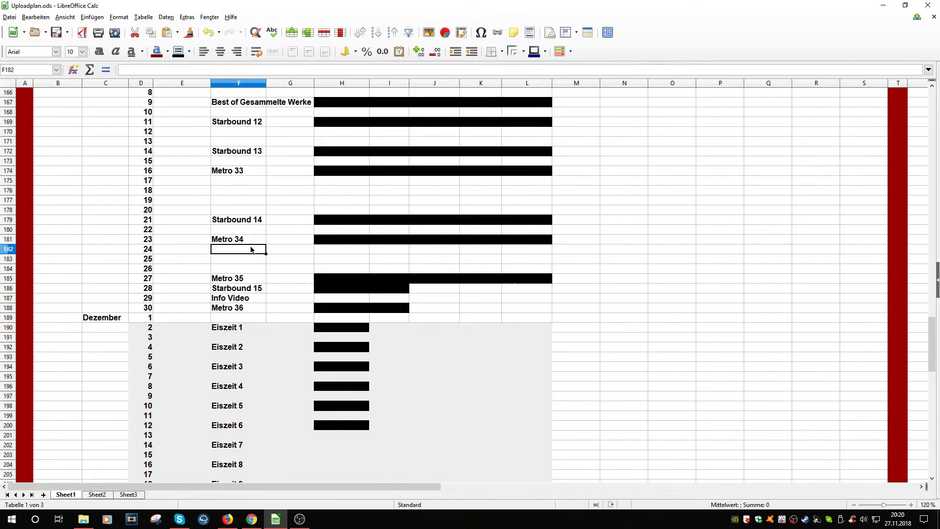
click(247, 241)
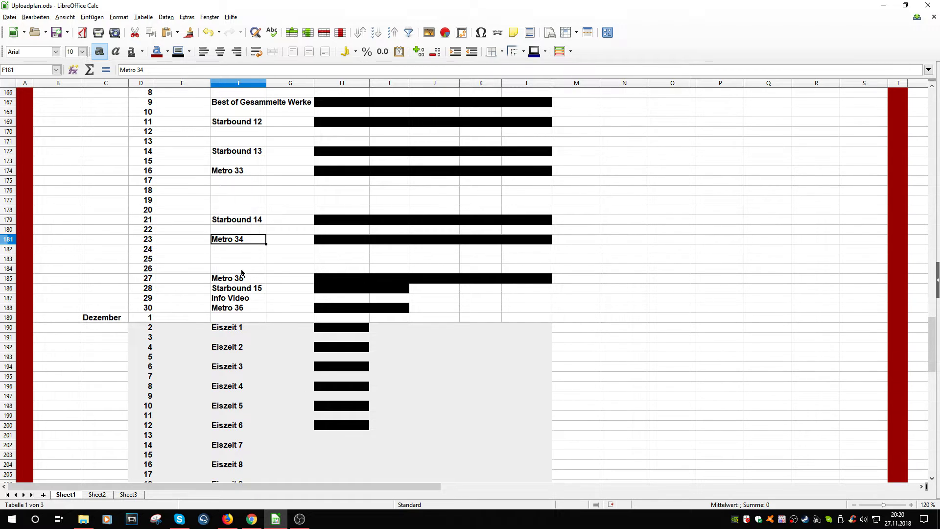
click(244, 262)
click(244, 271)
click(249, 243)
click(245, 277)
click(243, 241)
click(195, 234)
Step: Delete the Metro 34 entry on 23 November and remove the black fill from its row
drag(187, 241, 556, 241)
key(Delete)
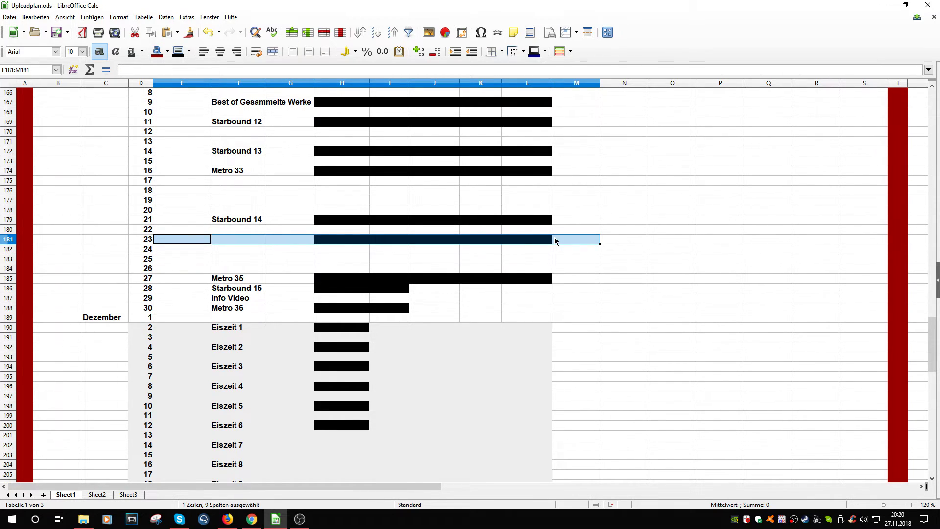
click(189, 52)
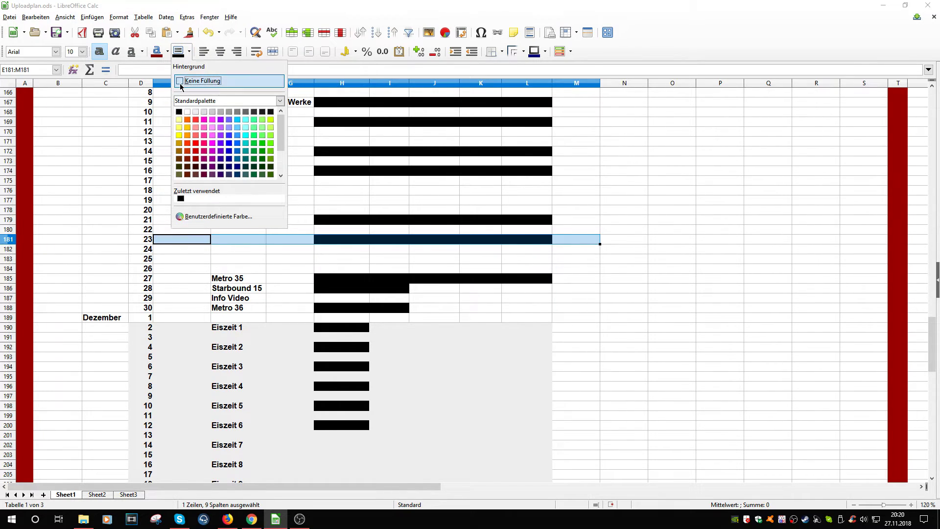
click(203, 81)
click(387, 261)
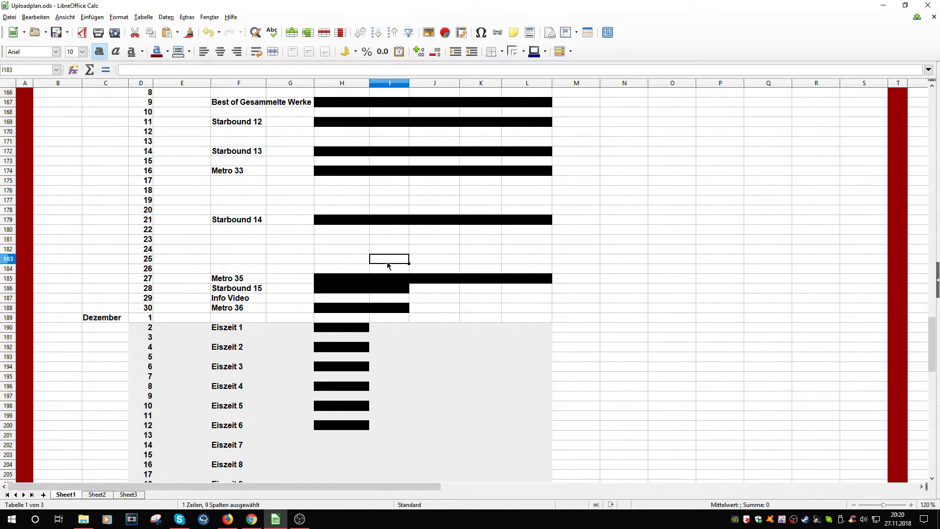
Step: Renumber the Metro episodes in late November to Metro 34 on the 27th and Metro 35 on the 30th
double_click(260, 278)
key(BackSpace)
text(4)
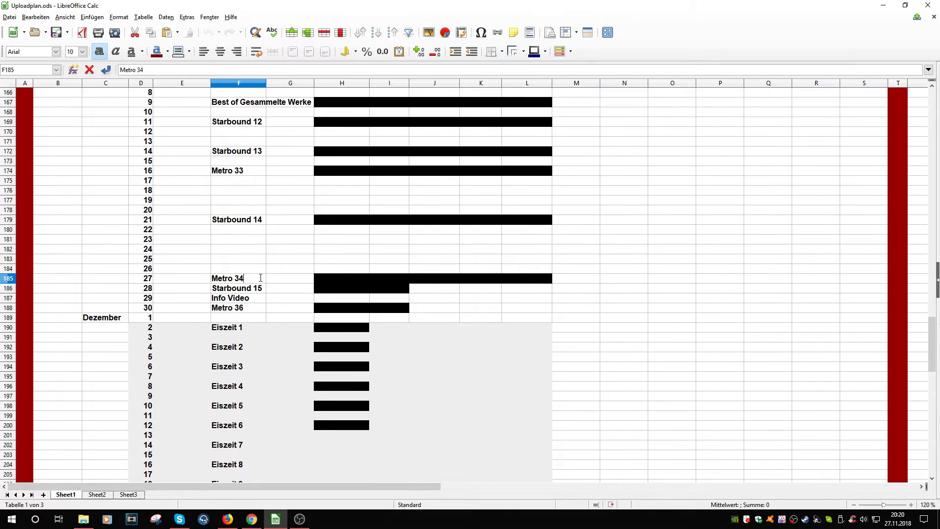
double_click(250, 305)
key(BackSpace)
text(5)
Step: Check the Metro 36 entry on 4 January against the Metro numbering in November
scroll(251, 306, down, 9)
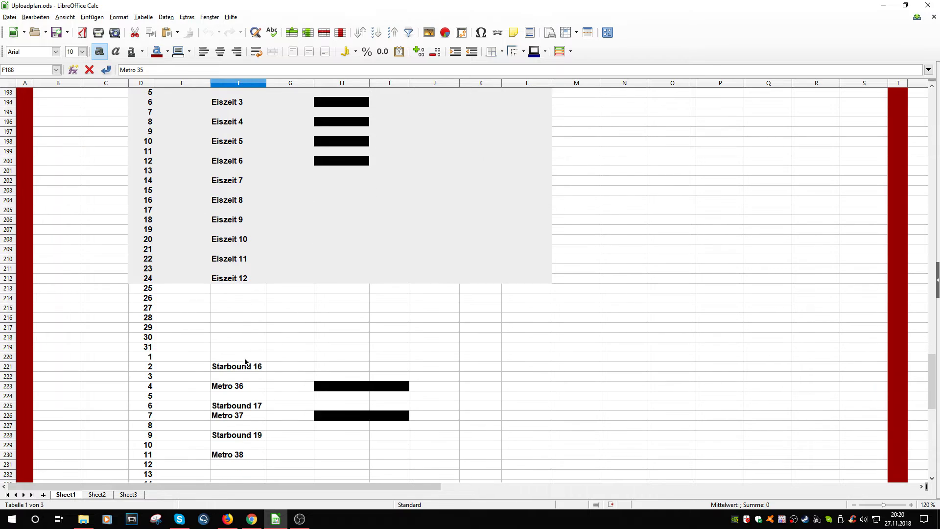
double_click(250, 384)
scroll(247, 443, up, 7)
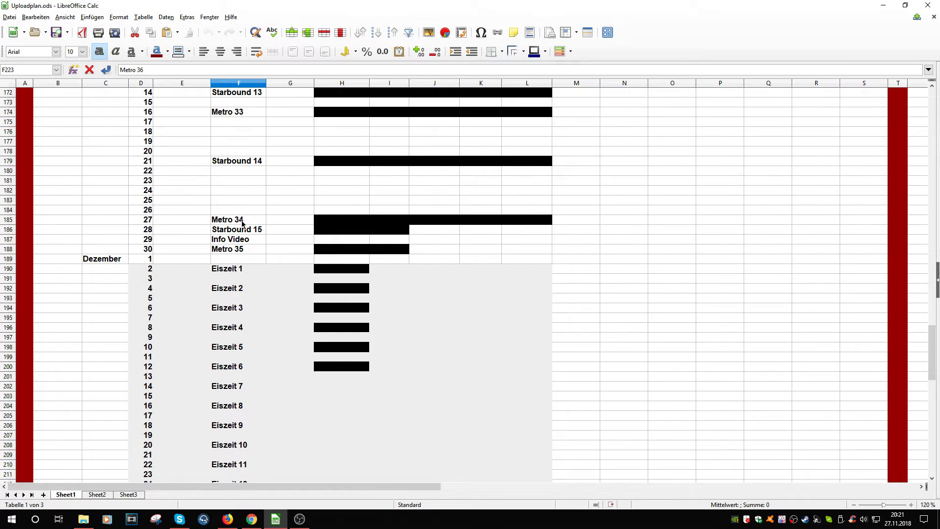
scroll(262, 346, down, 6)
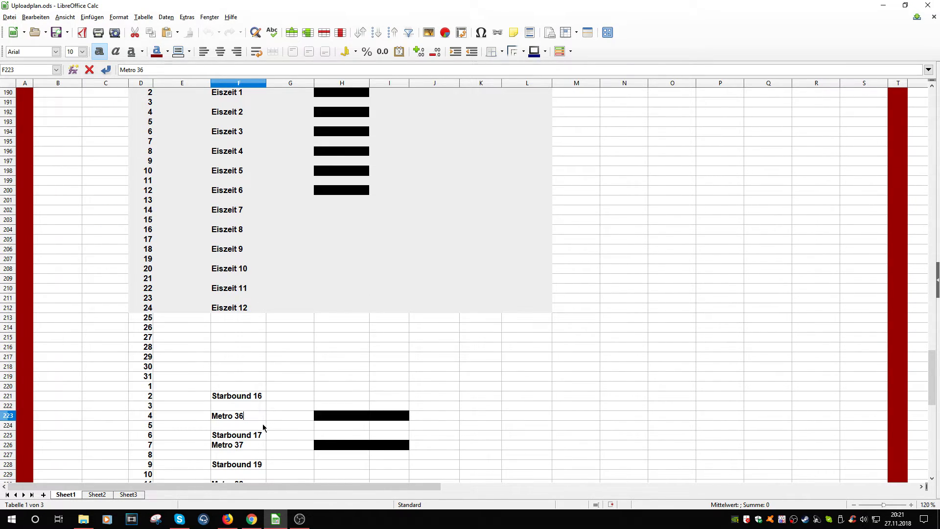
scroll(254, 442, up, 8)
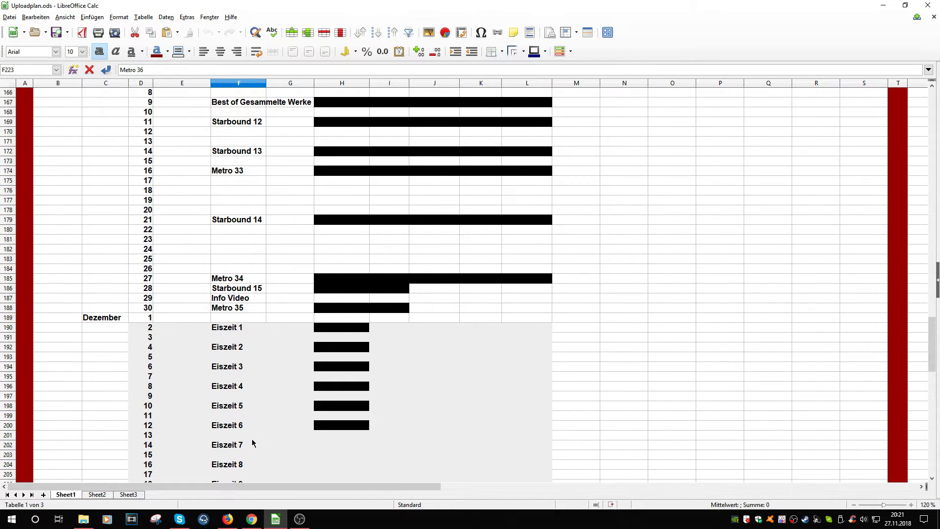
scroll(253, 443, up, 4)
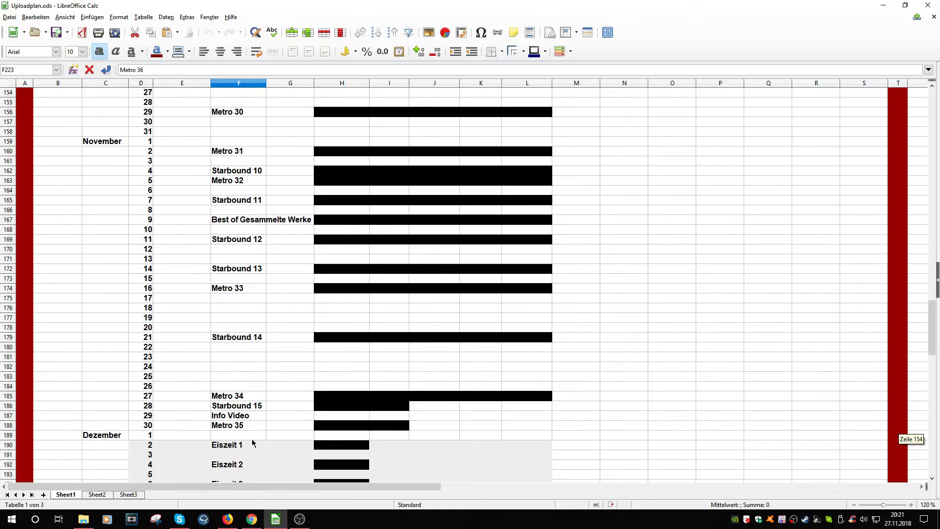
scroll(253, 443, down, 2)
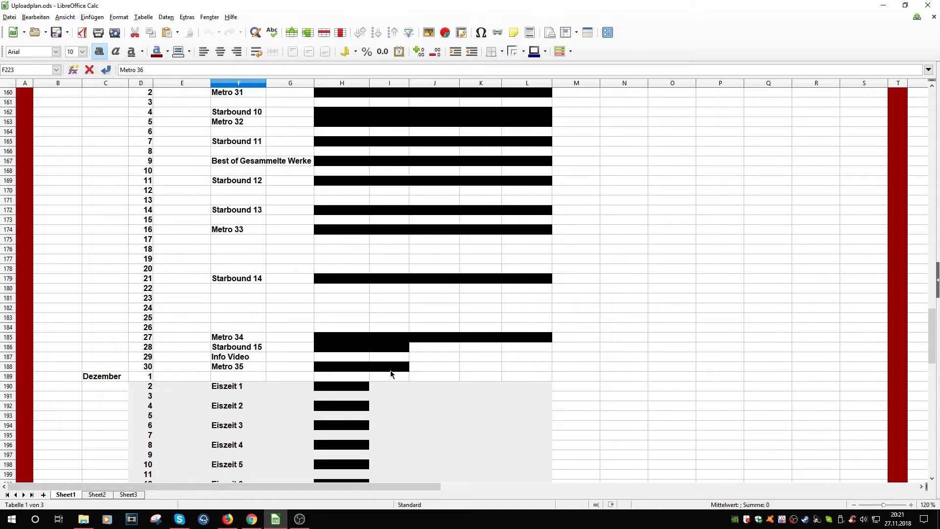
Step: Remove the black fill from the Metro 35 progress cells on 30 November and save the upload plan
drag(423, 368, 380, 369)
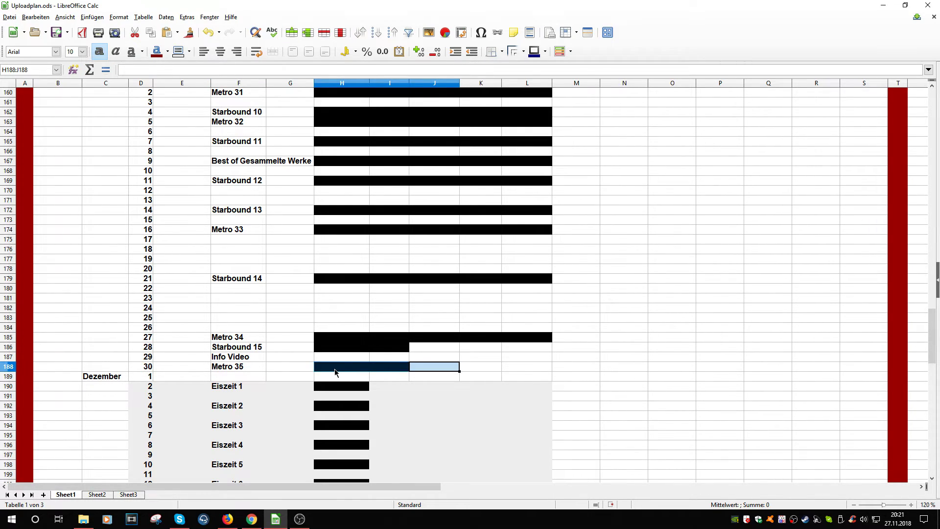
click(178, 51)
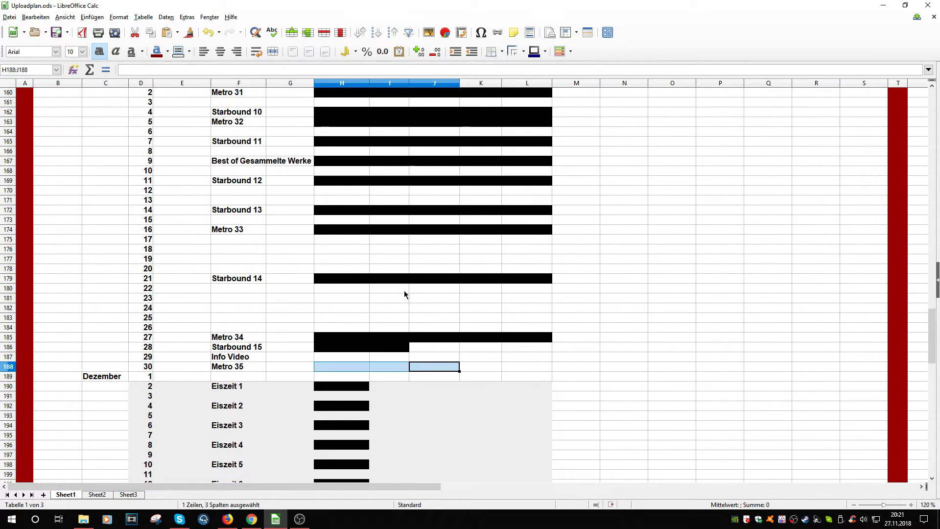
click(482, 368)
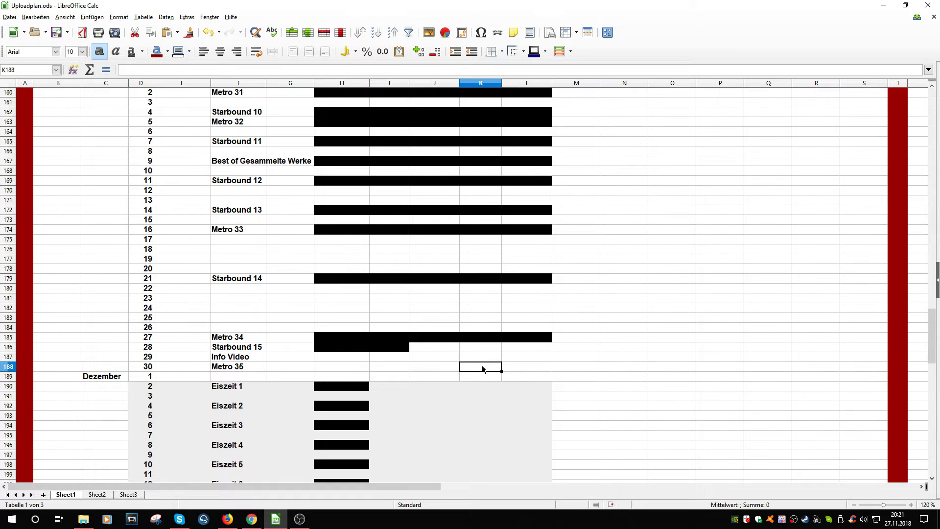
click(420, 363)
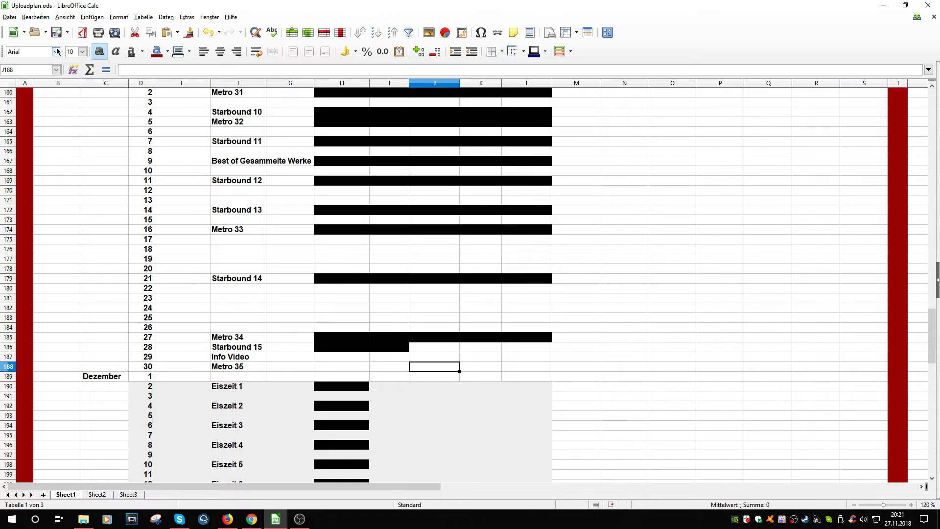
click(56, 32)
click(428, 311)
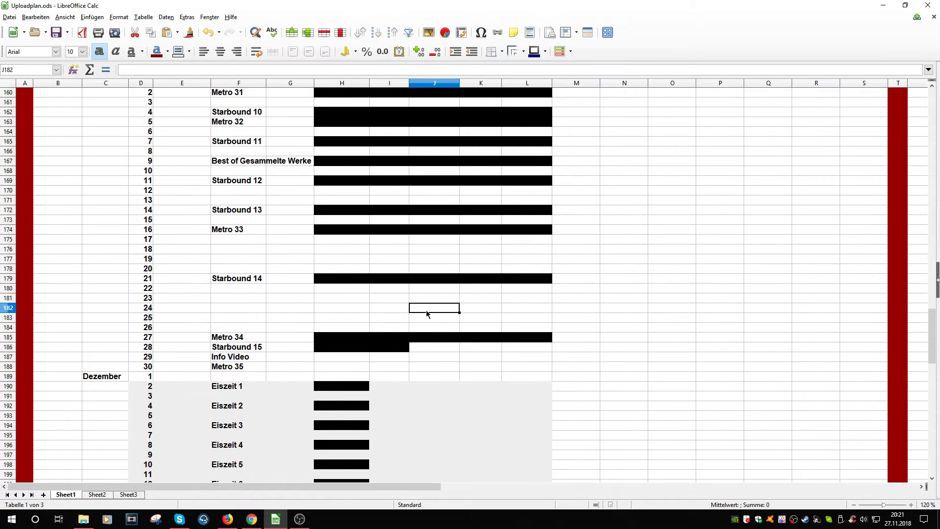
Step: Switch to Chrome and look over the uploaded Metro Last Light Redux and Starbound episodes on the YouTube channel
click(259, 524)
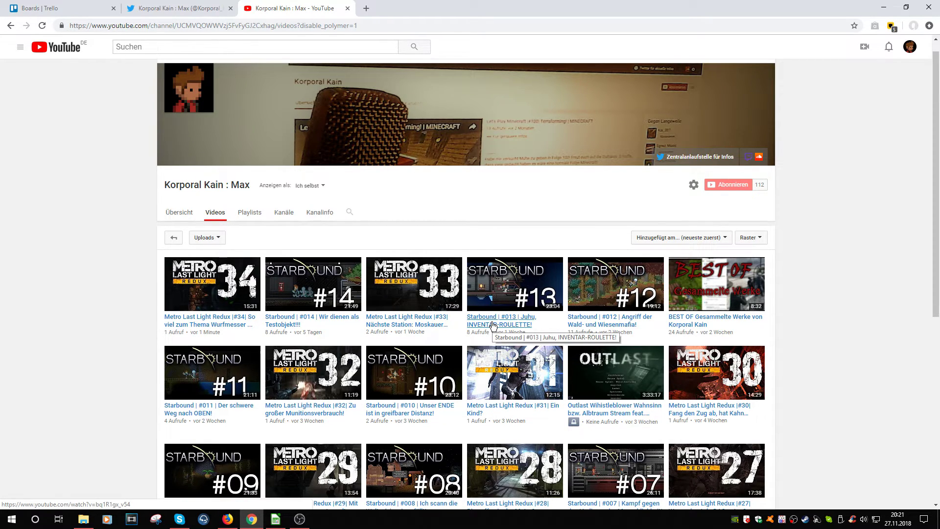
scroll(490, 327, down, 2)
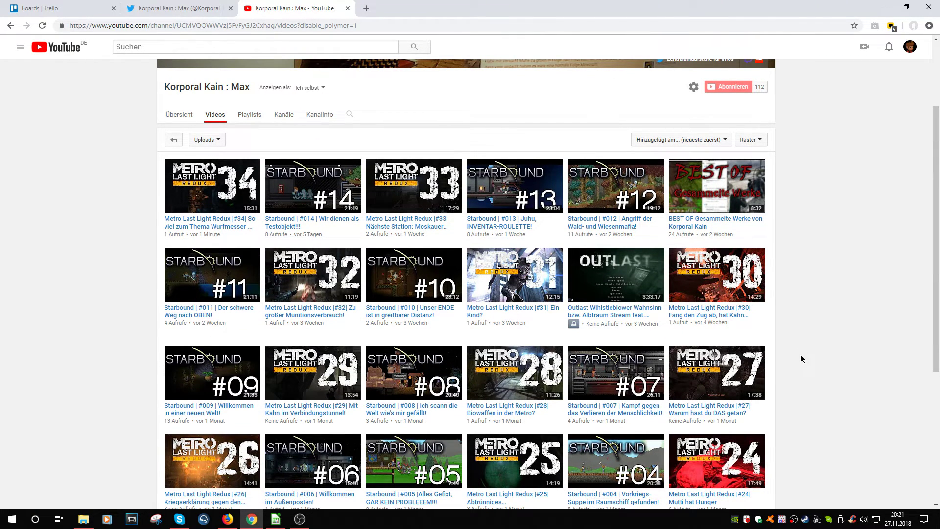
scroll(801, 359, up, 2)
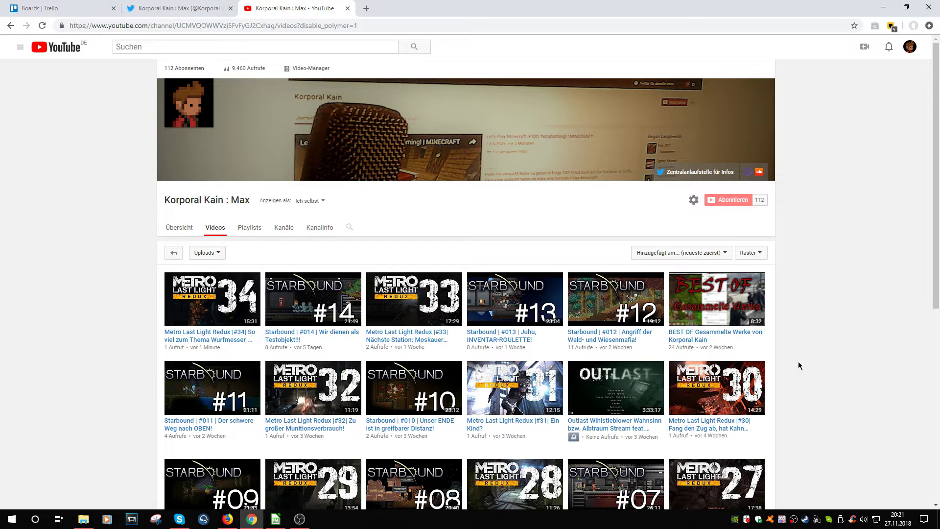
Step: Show the channel's Twitter profile and look through its latest tweets about uploads, rendering and #MCE18
click(176, 8)
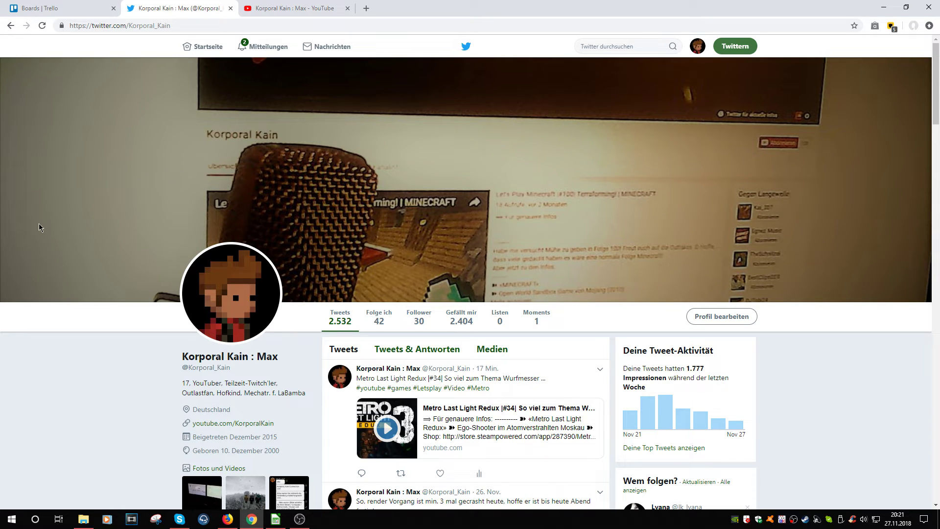
scroll(37, 231, down, 3)
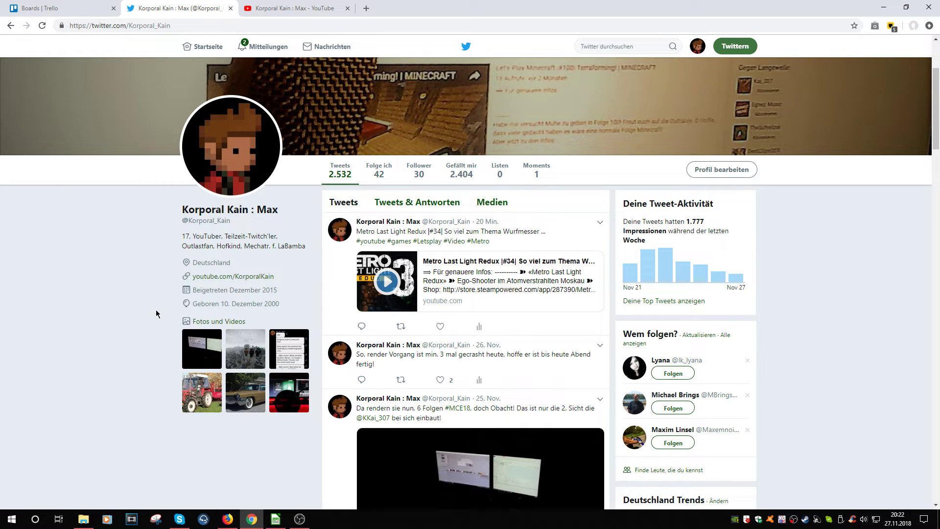
scroll(154, 318, down, 6)
scroll(151, 330, up, 4)
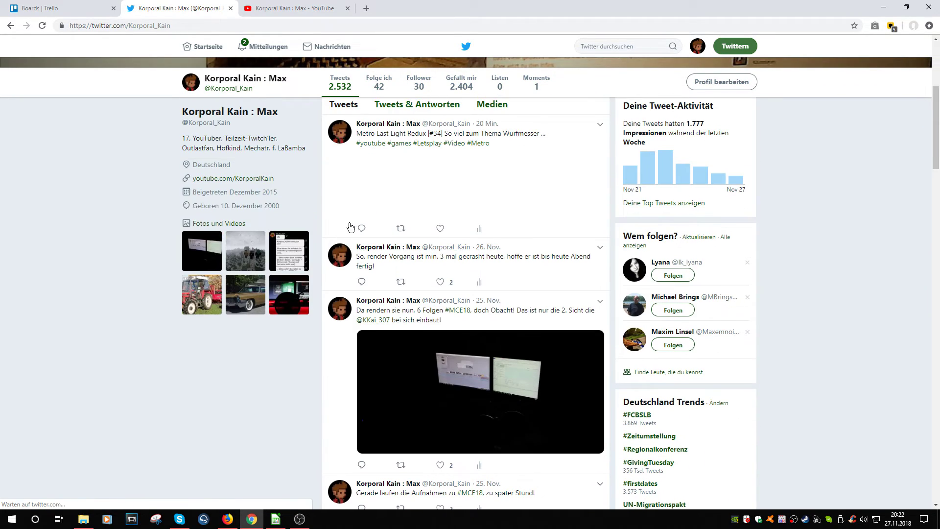
scroll(350, 226, up, 3)
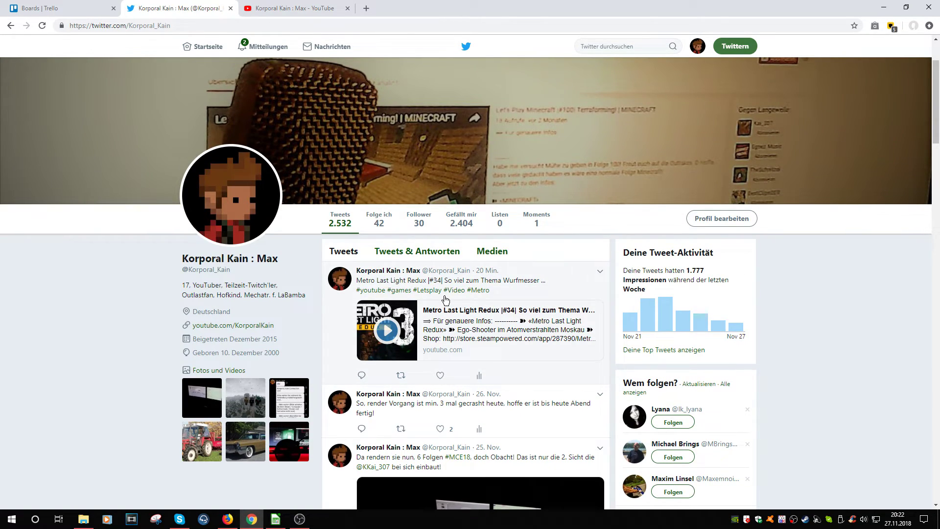
Step: View the 25 November #MCE18 rendering tweet's photo of the two monitors at full size and close it
scroll(445, 299, down, 5)
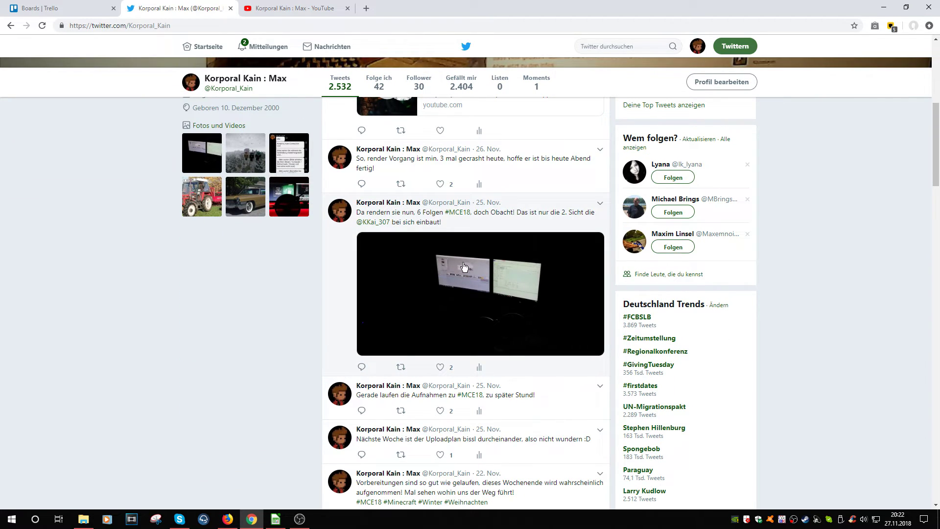
click(464, 267)
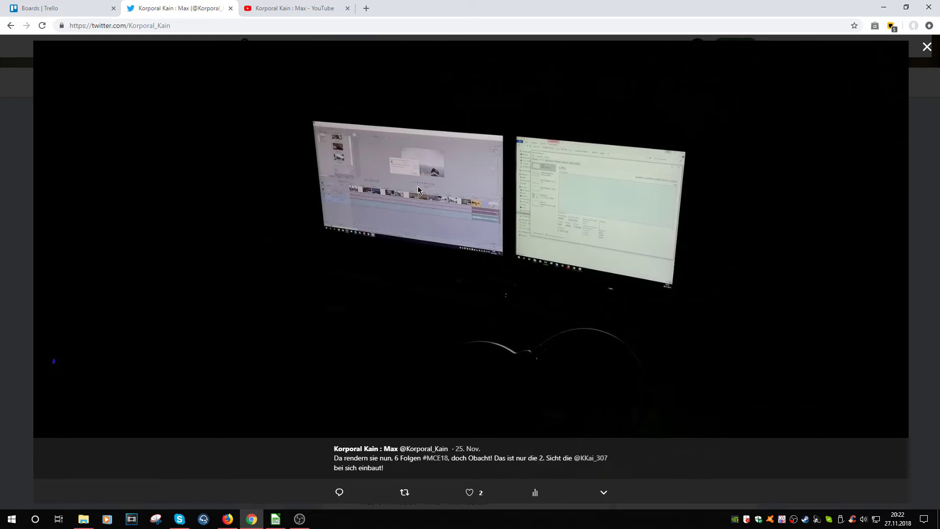
click(927, 47)
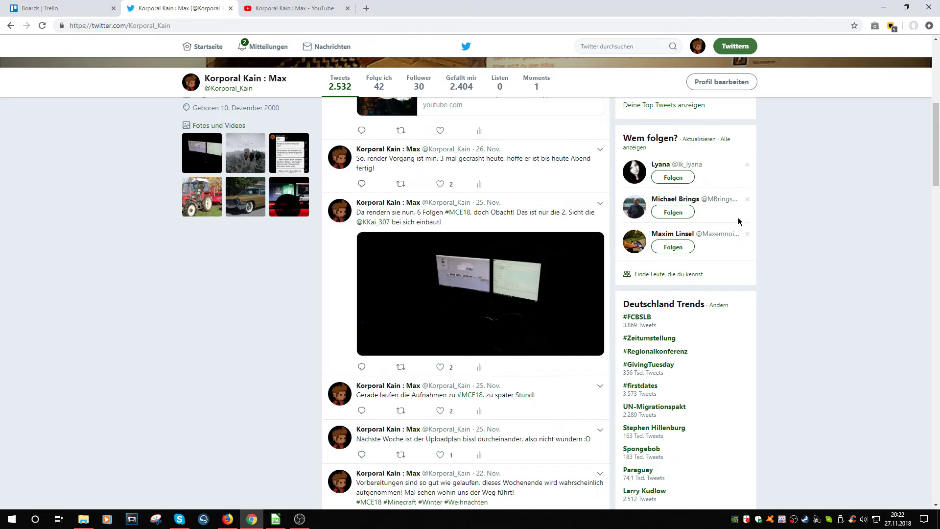
Step: View the Minecraft winter screenshot from the 22 November #MCE18 preparation tweet at full size and close it
scroll(737, 221, down, 5)
click(563, 304)
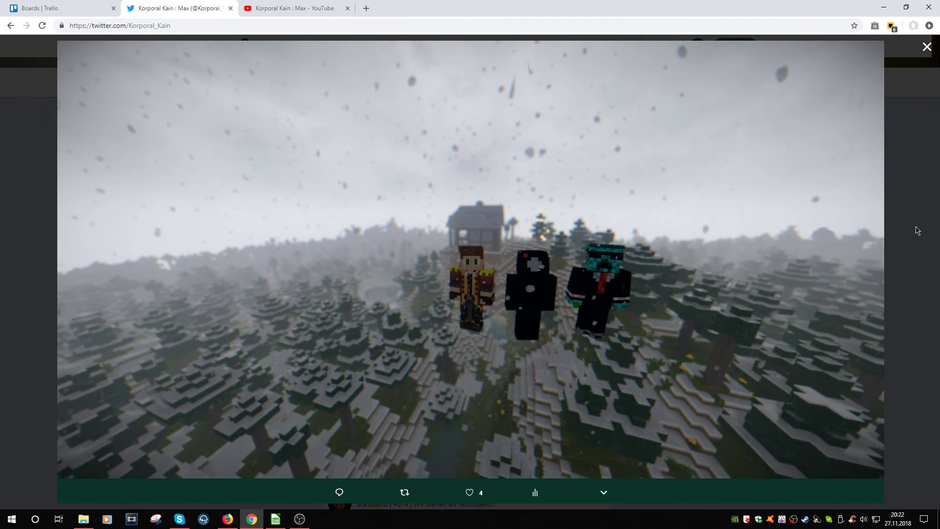
mouse_move(461, 235)
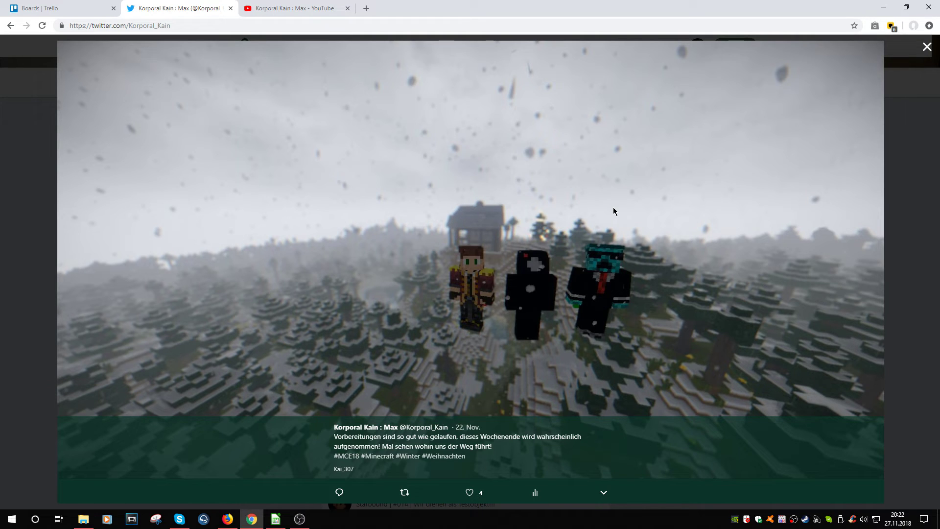
click(926, 48)
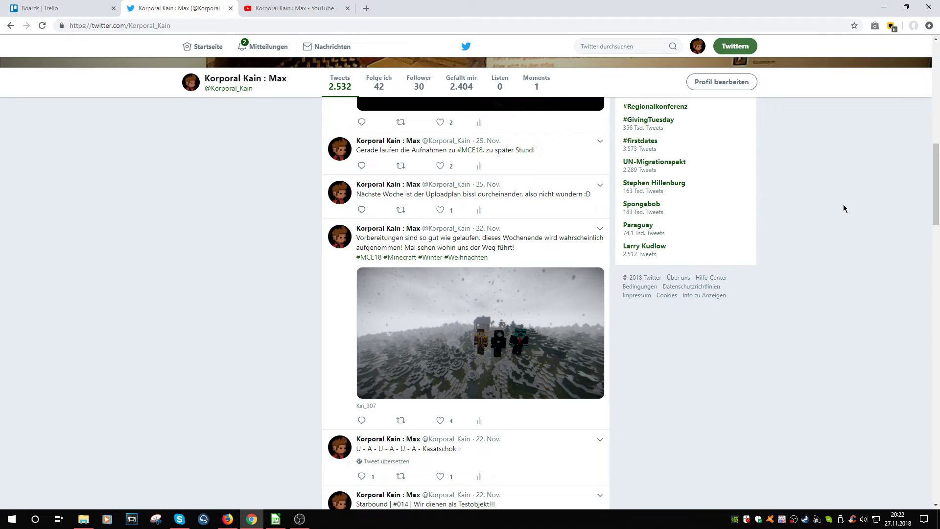
Step: Look through the channel's older tweets and retweets from 22 November back to 14 November
scroll(837, 216, down, 8)
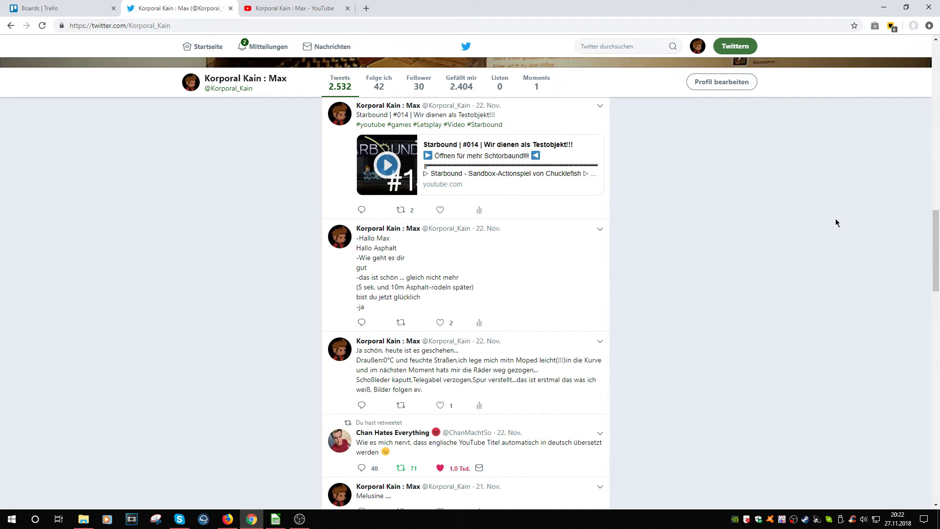
scroll(836, 224, down, 9)
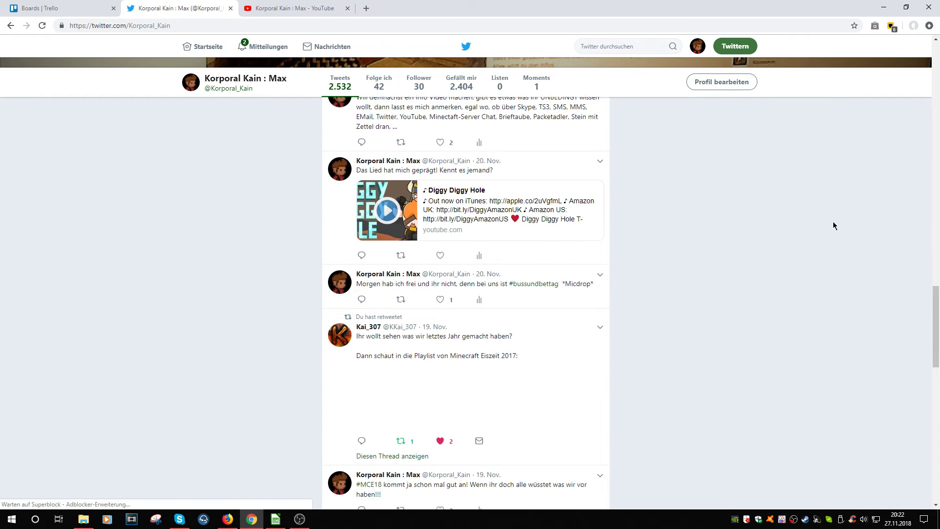
scroll(835, 226, down, 15)
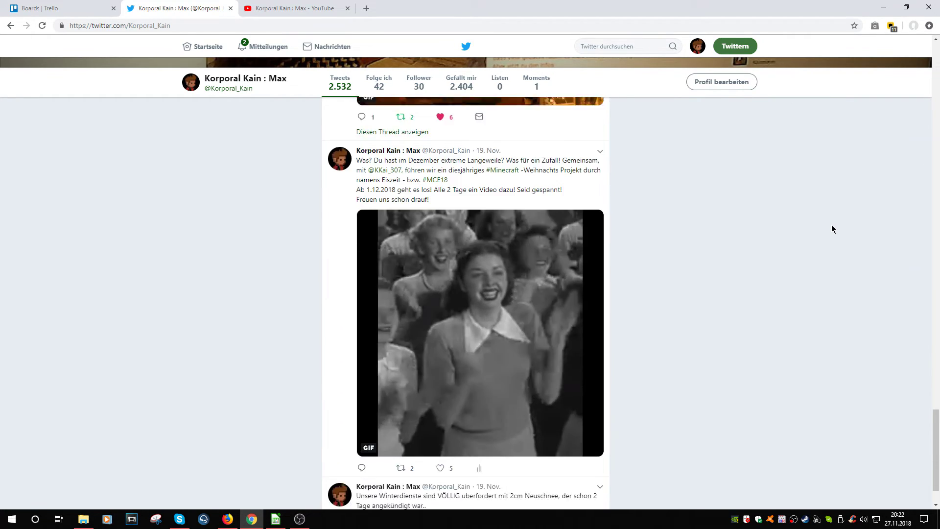
scroll(832, 229, down, 15)
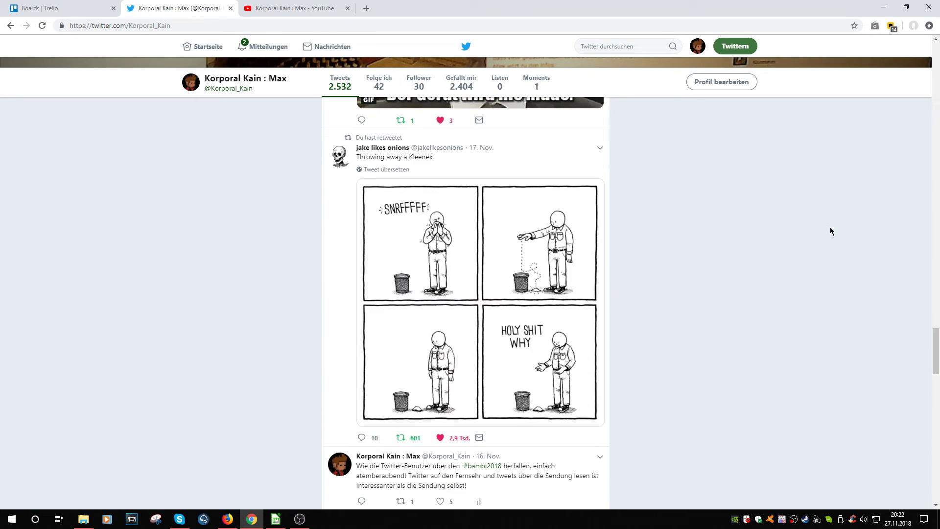
scroll(830, 228, down, 15)
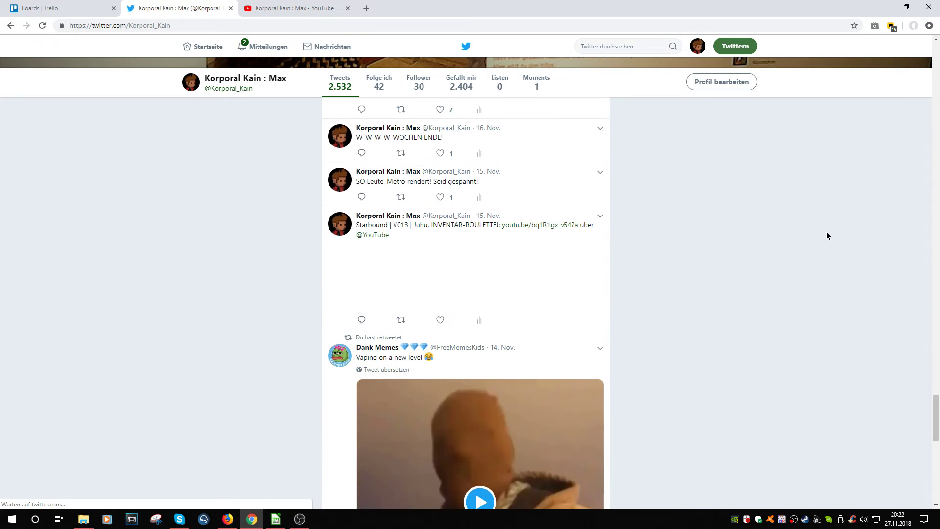
scroll(825, 237, down, 4)
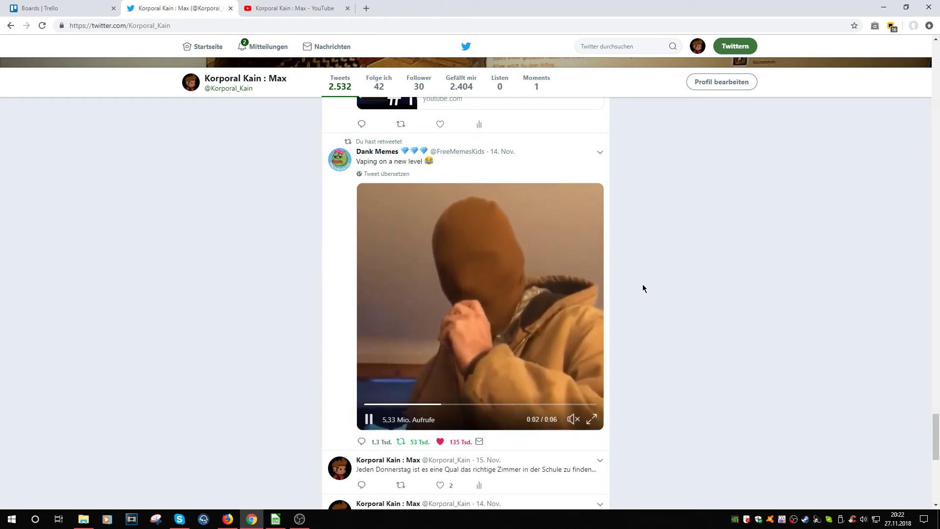